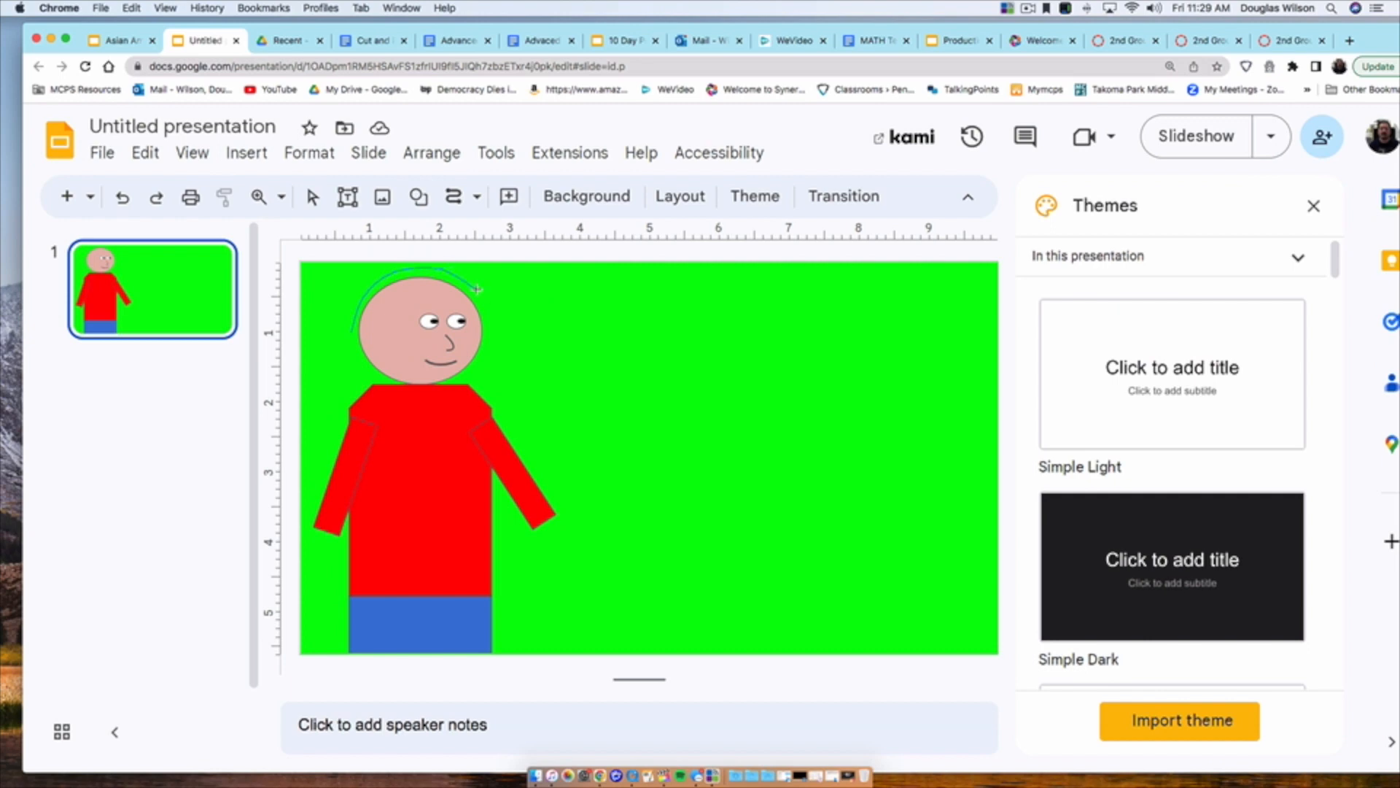
Step: Fill the hair shape around the character's head with yellow
left_click(510, 194)
left_click(584, 444)
Step: Draw a small oval hand and position it at the end of the forward arm
left_click(418, 195)
left_click(708, 288)
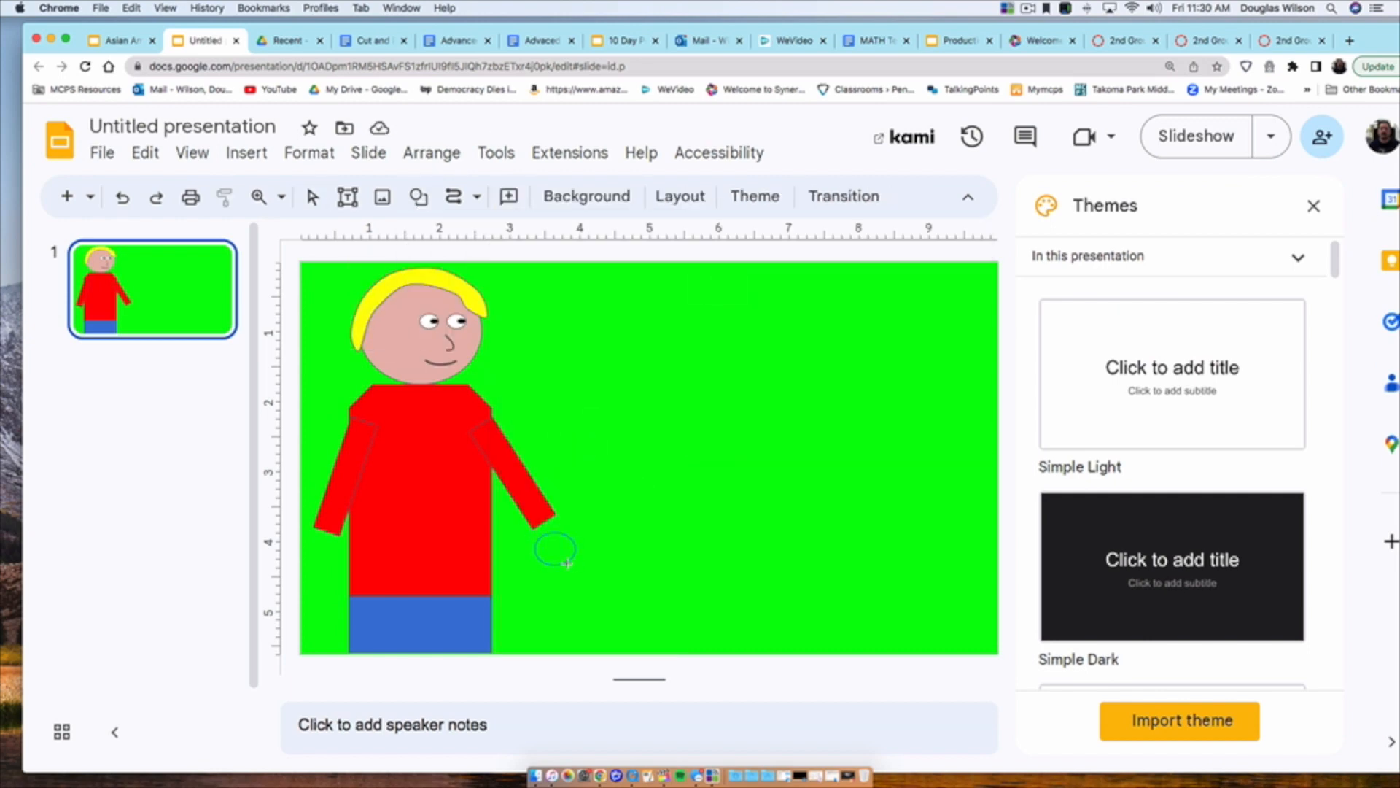
left_click_drag(574, 565, 576, 565)
left_click_drag(556, 549, 556, 533)
Step: Fill the oval hand with a skin tone matching the character's face
left_click(509, 197)
left_click(515, 491)
left_click(509, 196)
left_click(539, 491)
left_click(525, 316)
left_click(561, 540)
left_click(509, 196)
left_click(515, 468)
left_click(592, 489)
left_click(565, 532)
Step: Copy the hand and place the copy at the end of the other arm
key("super+c")
key("super+v")
left_click_drag(572, 546, 324, 548)
key("super+v")
Step: Make two copies of the finished character slide
left_click(204, 313)
key("super+c")
key("super+v")
key("super+v")
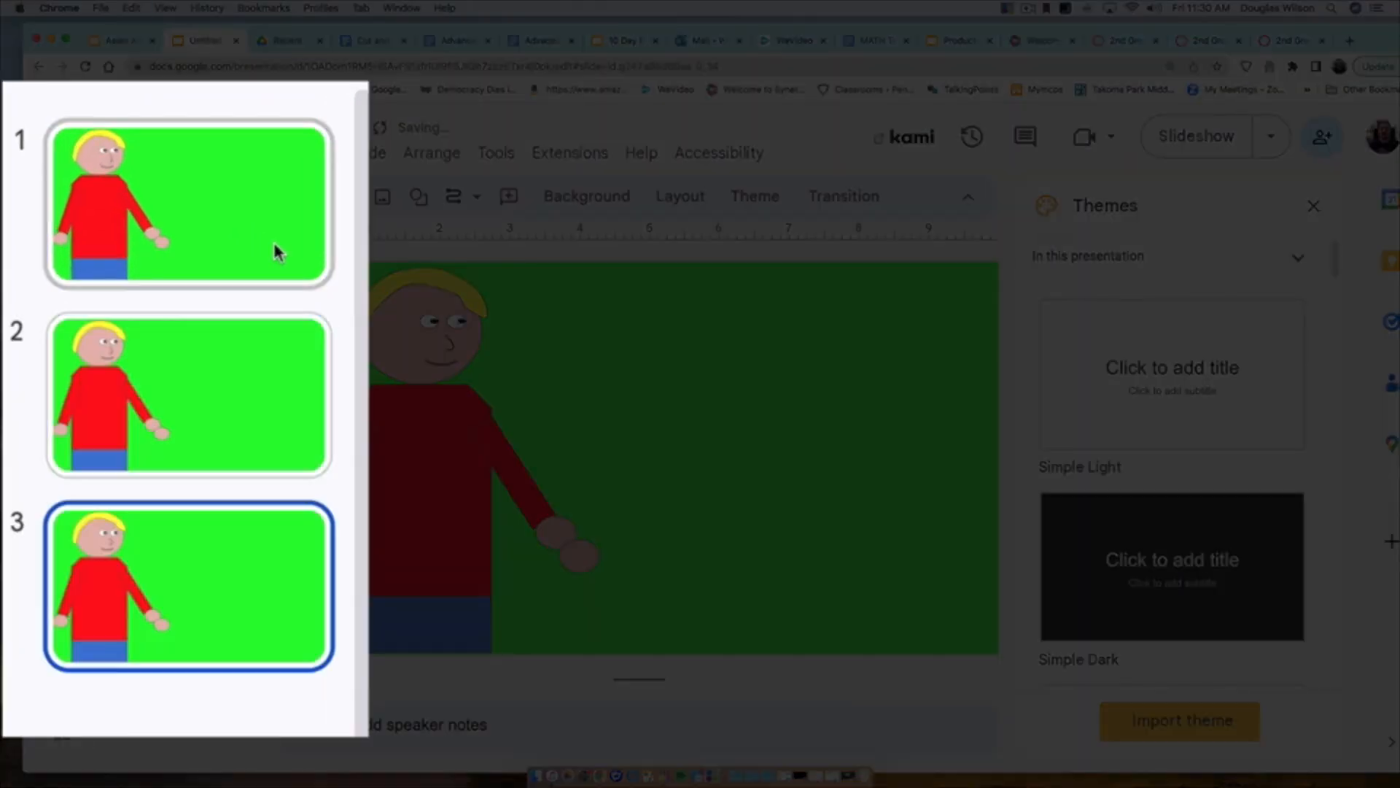
Step: Delete the surplus overlapping hand from the copied slides
left_click(572, 557)
key("BackSpace")
left_click(277, 435)
left_click(581, 553)
key("BackSpace")
Step: On slide 2, rotate the forward arm upward and move its hand to the raised end
left_click(522, 467)
left_click_drag(549, 450, 512, 387)
left_click_drag(556, 529, 594, 378)
Step: On slide 1, rotate the forward arm down beside the body and place the hand at its end
left_click(153, 289)
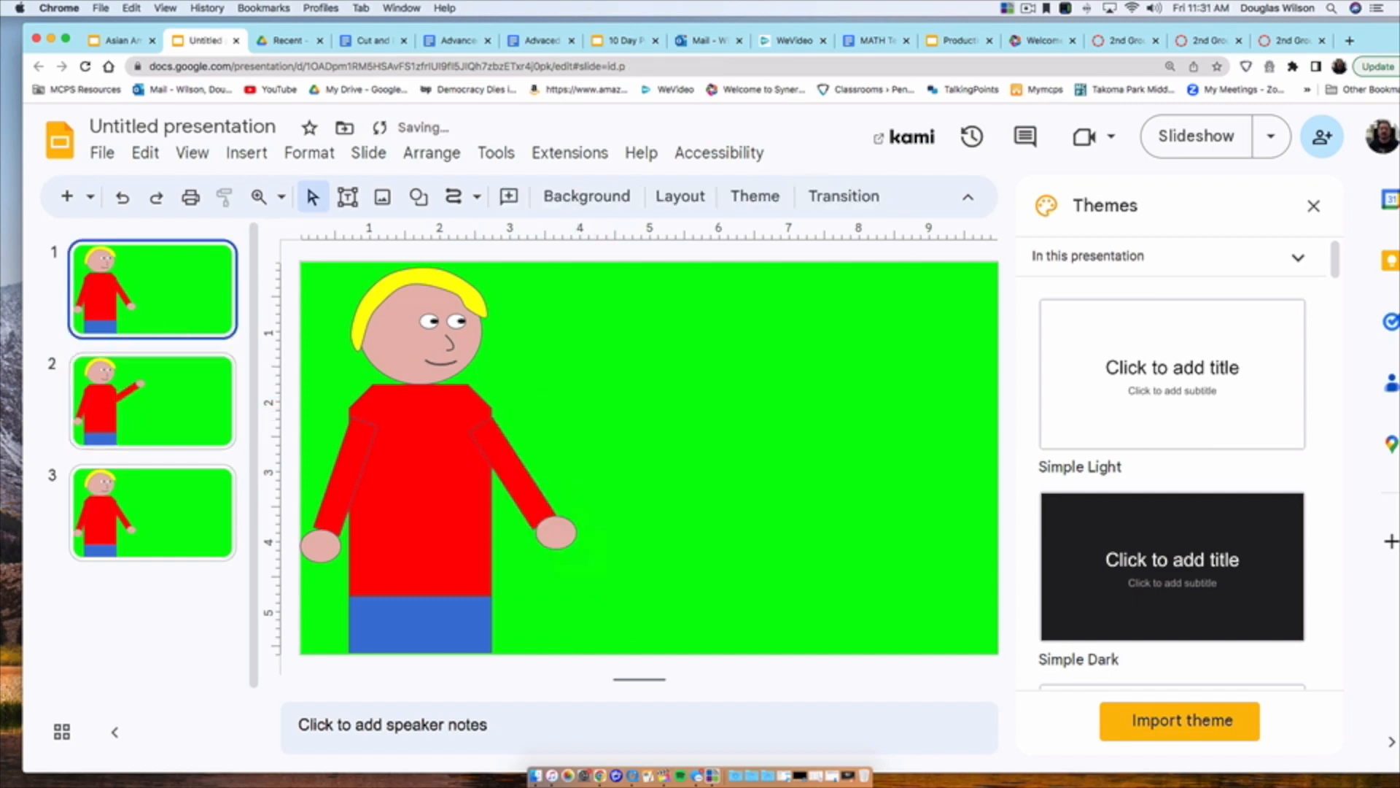
key("Down")
key("Down")
left_click(128, 276)
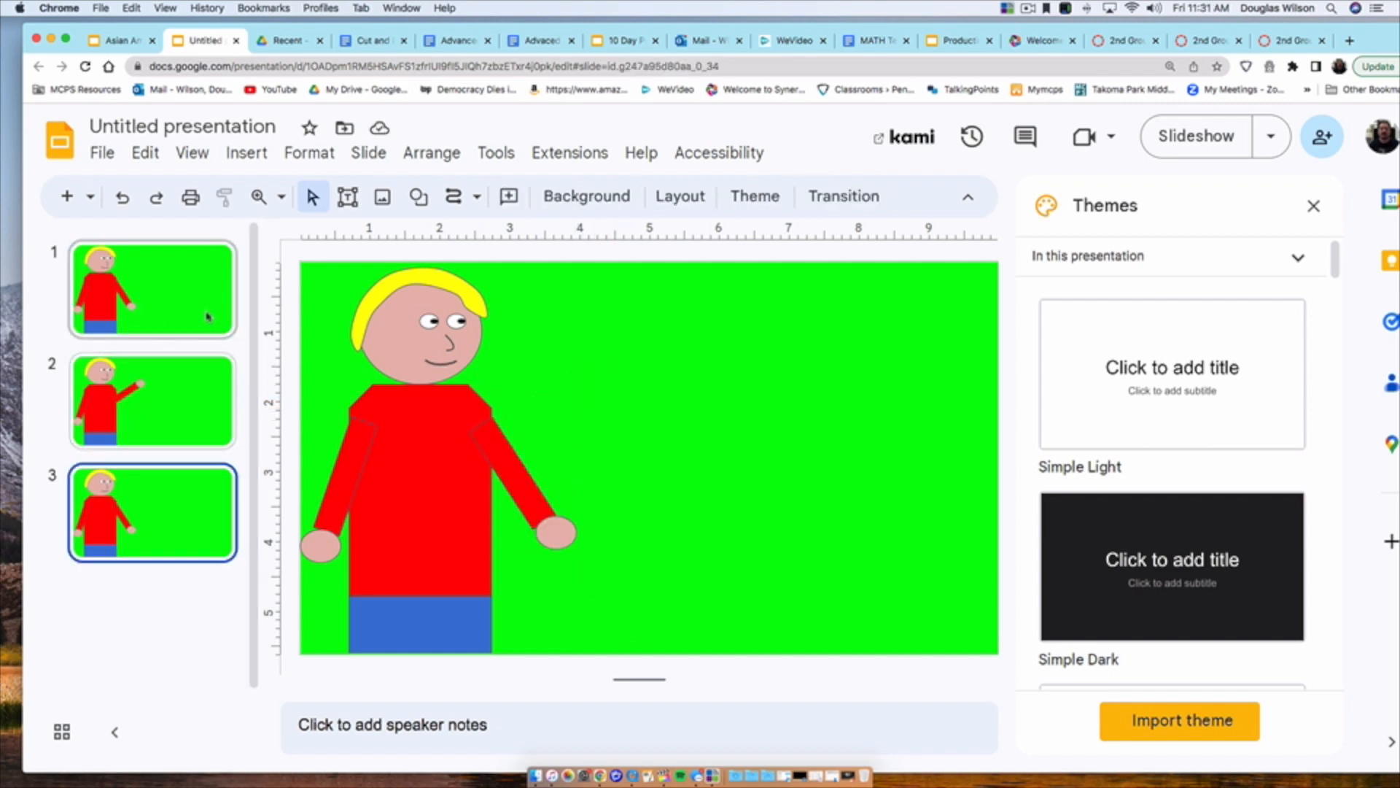
left_click(521, 476)
left_click_drag(547, 453, 492, 559)
left_click(547, 538)
Step: Lower the back arm closer to the torso on slide 1 and align its hand with it
left_click(352, 463)
left_click_drag(380, 495, 384, 483)
key("super+z")
left_click(353, 467)
left_click_drag(320, 547, 331, 552)
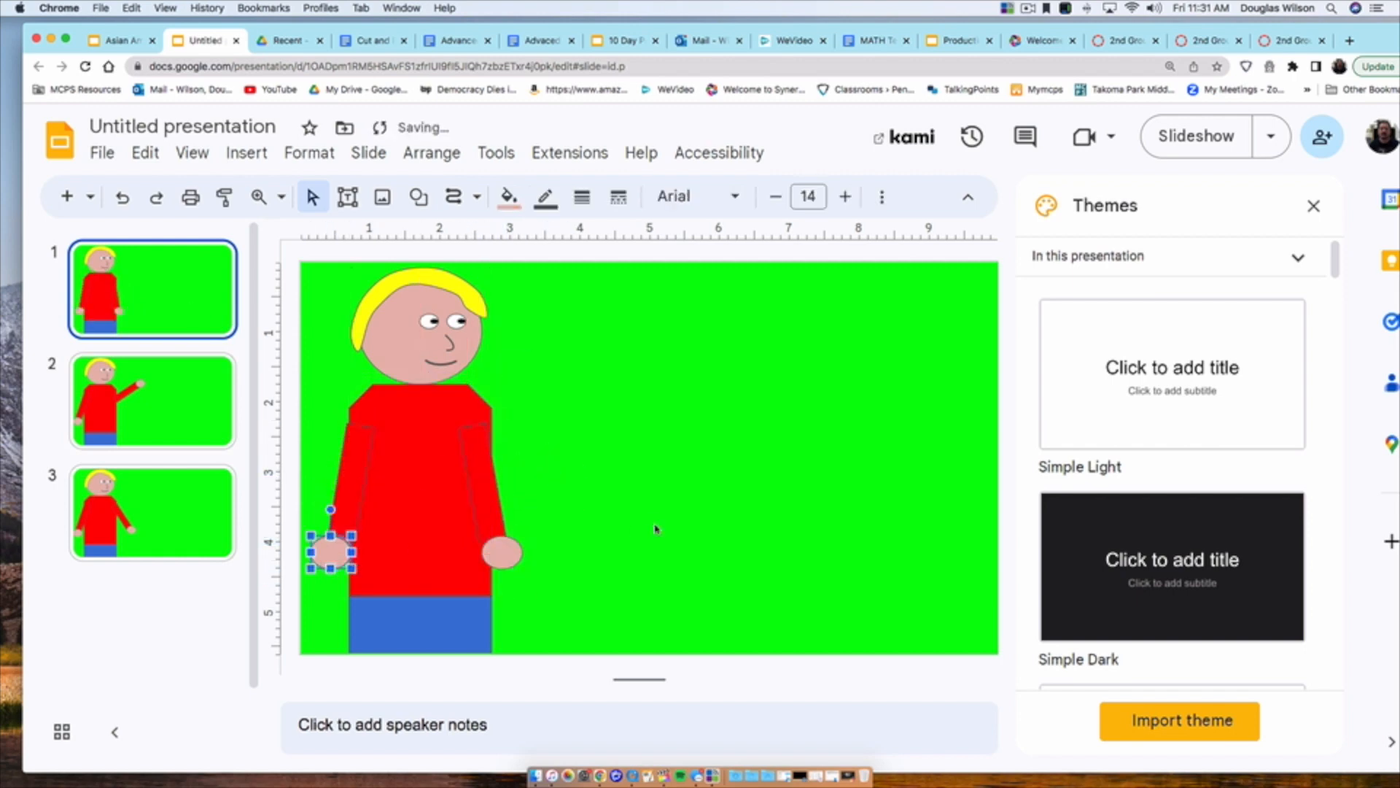
left_click(656, 528)
Step: On slide 3, rotate the forward arm slightly outward and attach the hand to the end of the arm
left_click(160, 403)
left_click(161, 511)
left_click(514, 474)
mouse_move(547, 453)
left_mouse_down()
mouse_move(539, 442)
mouse_move(530, 470)
left_mouse_up()
left_click(556, 541)
left_click_drag(556, 538, 582, 520)
left_click(525, 458)
left_click_drag(549, 436, 546, 433)
left_click_drag(528, 462, 536, 455)
left_click_drag(583, 517, 592, 501)
left_click(164, 320)
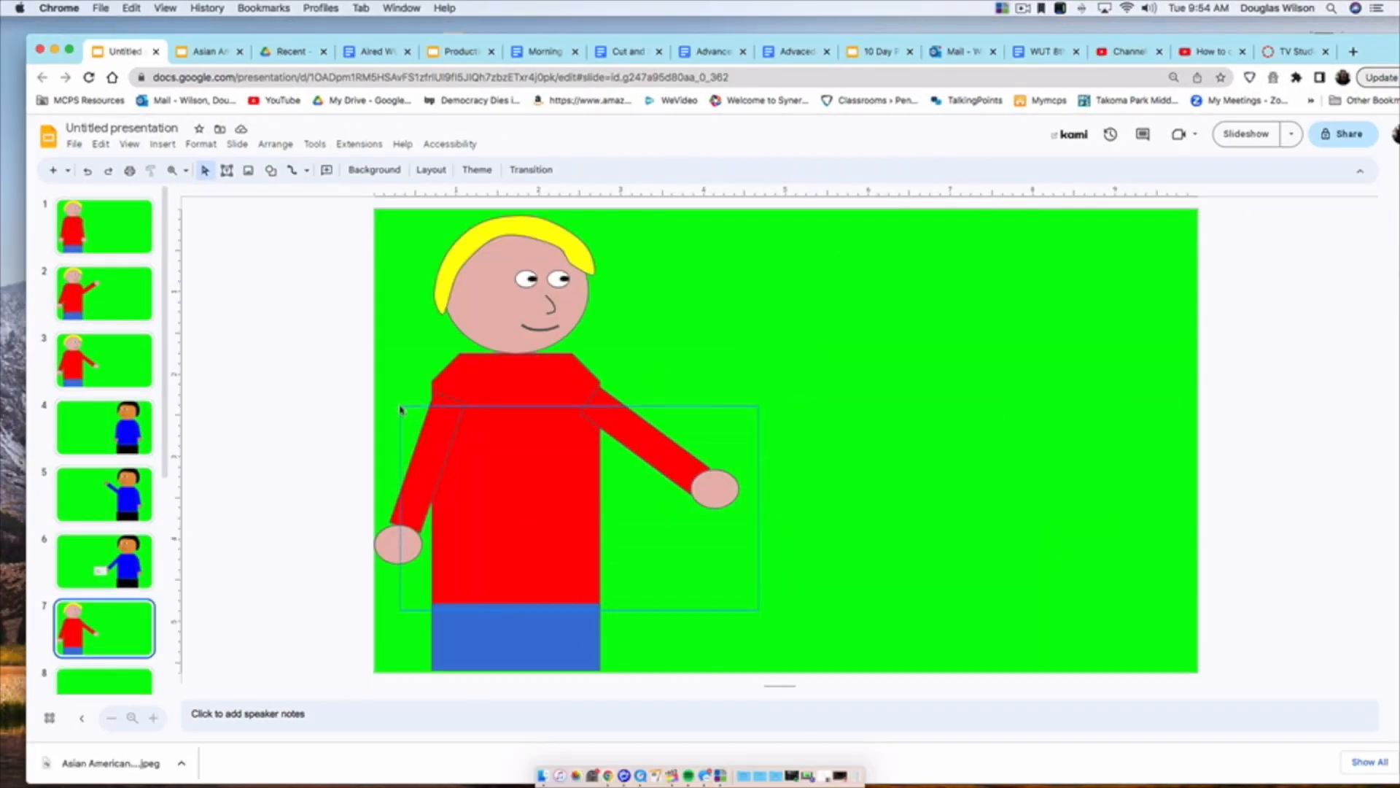
Step: Build a close-up of the blond character on slide 7 by enlarging the head and adding arms beside the red torso
left_click_drag(399, 409, 400, 406)
key("Delete")
left_click_drag(394, 209, 394, 212)
left_click_drag(596, 353, 850, 571)
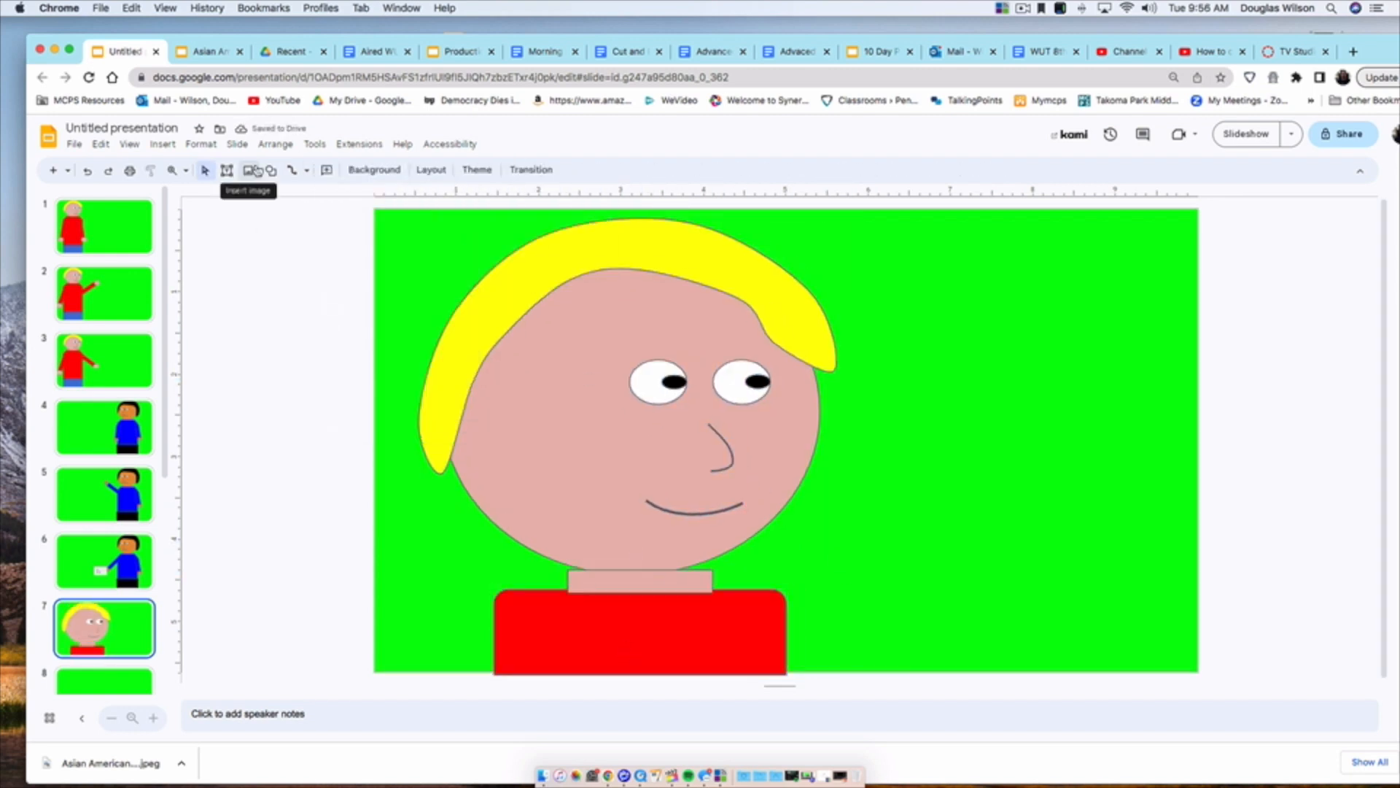
left_click_drag(779, 613, 949, 650)
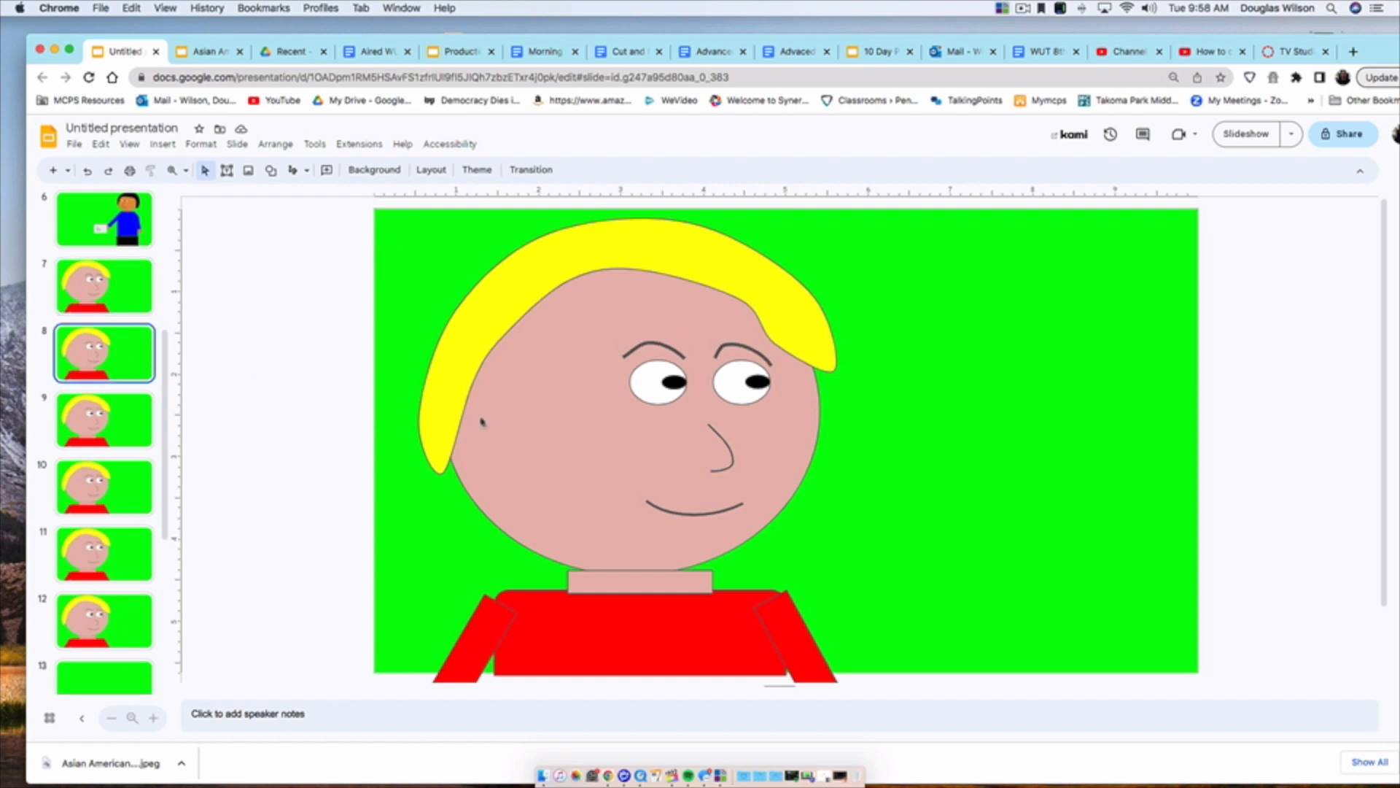
Step: On slide 8, replace the smile with a downturned curved mouth and thicken its line
left_click(697, 512)
key("Delete")
left_click_drag(726, 532, 727, 532)
left_click(352, 171)
left_click(372, 261)
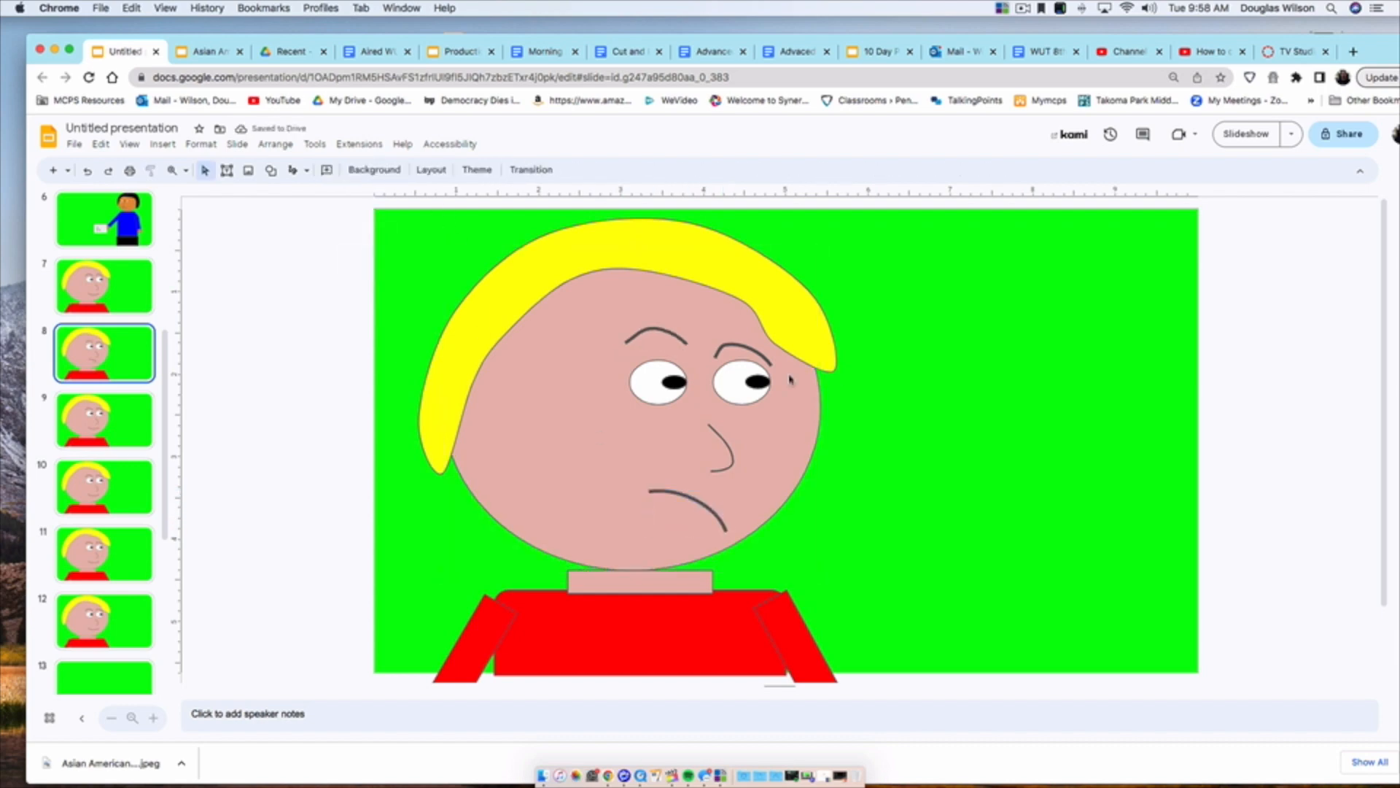
Step: Reposition and rotate the eyebrows on slide 8 so they slant inward into an angry expression
left_click(753, 350)
key("Up")
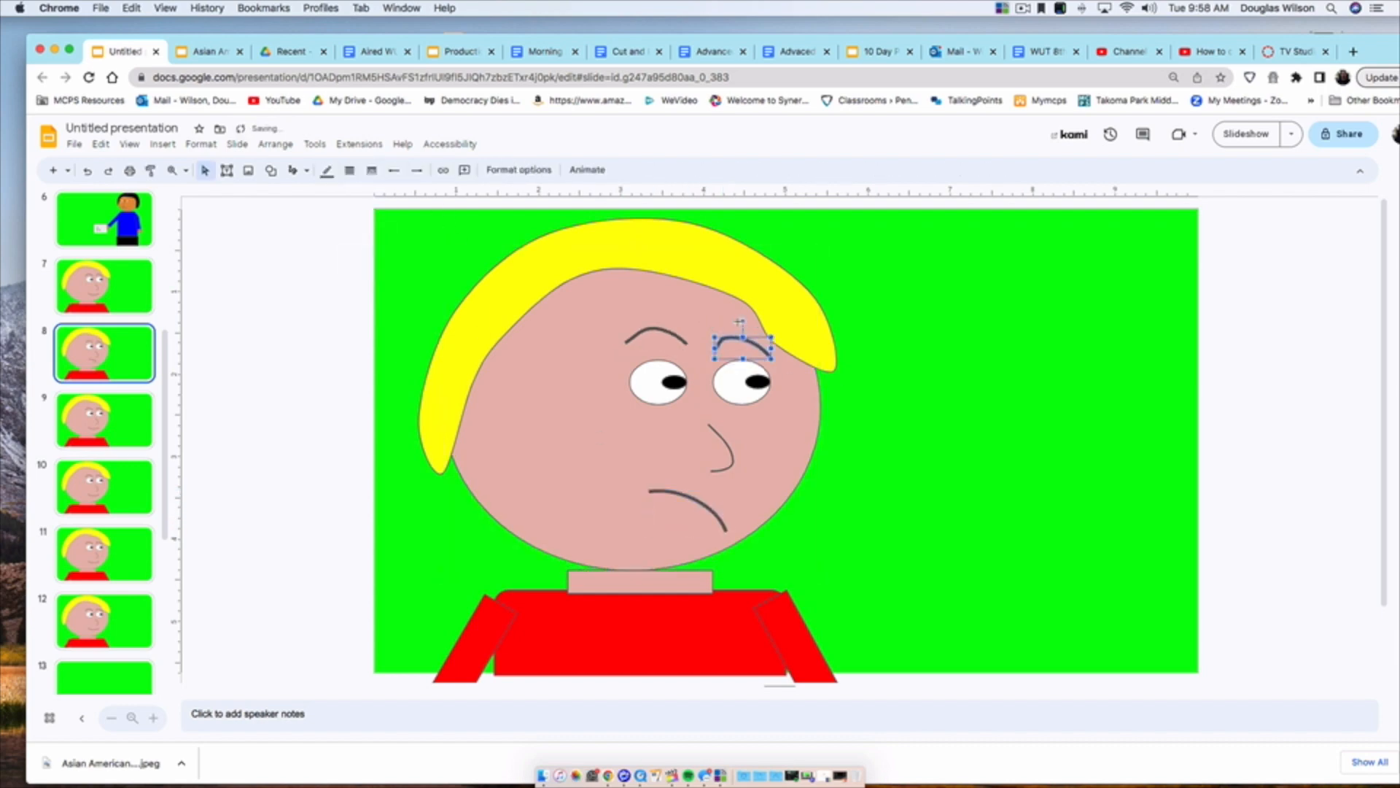
left_click_drag(728, 331, 672, 317)
left_click(857, 510)
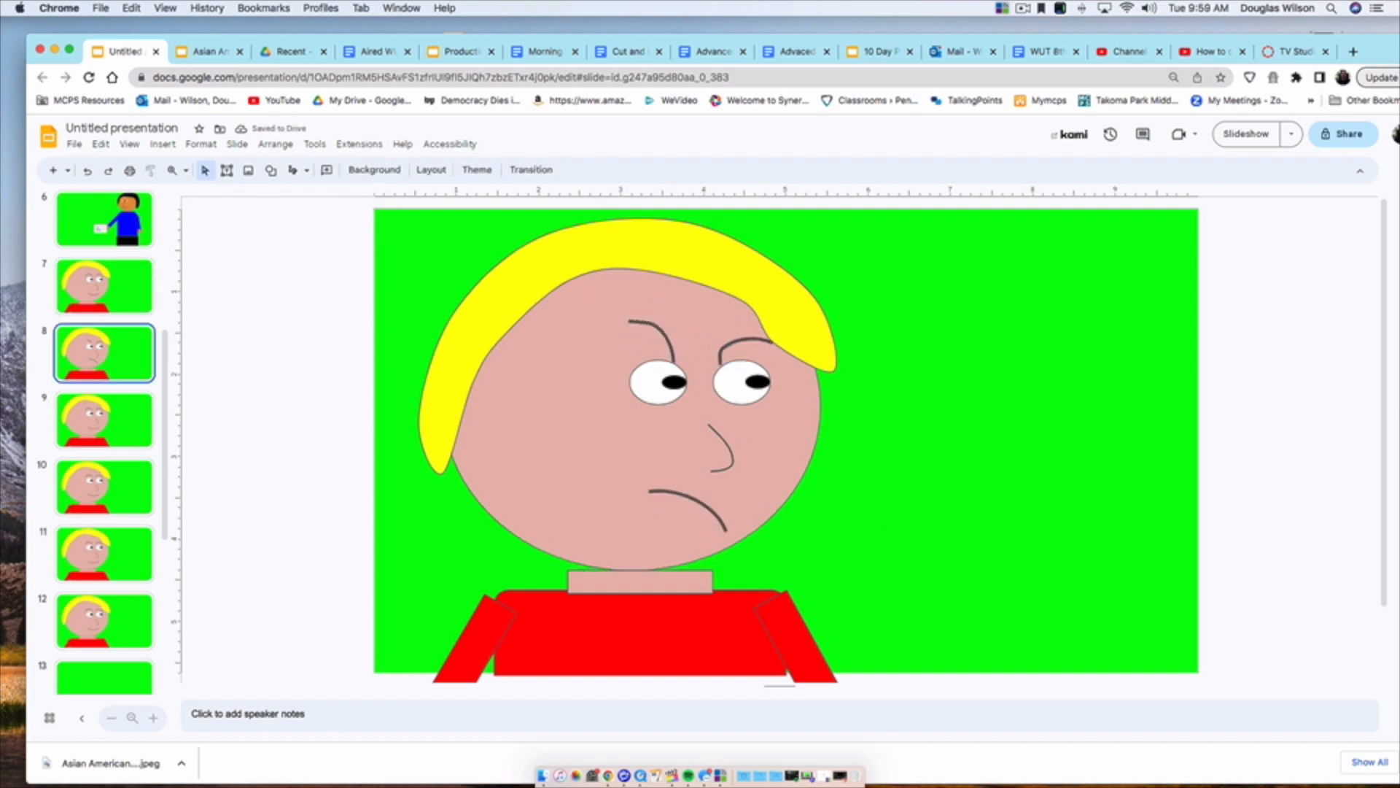
Step: Flip back and forth between the close-up slides to compare the facial expressions
key("Up")
key("Down")
key("Down")
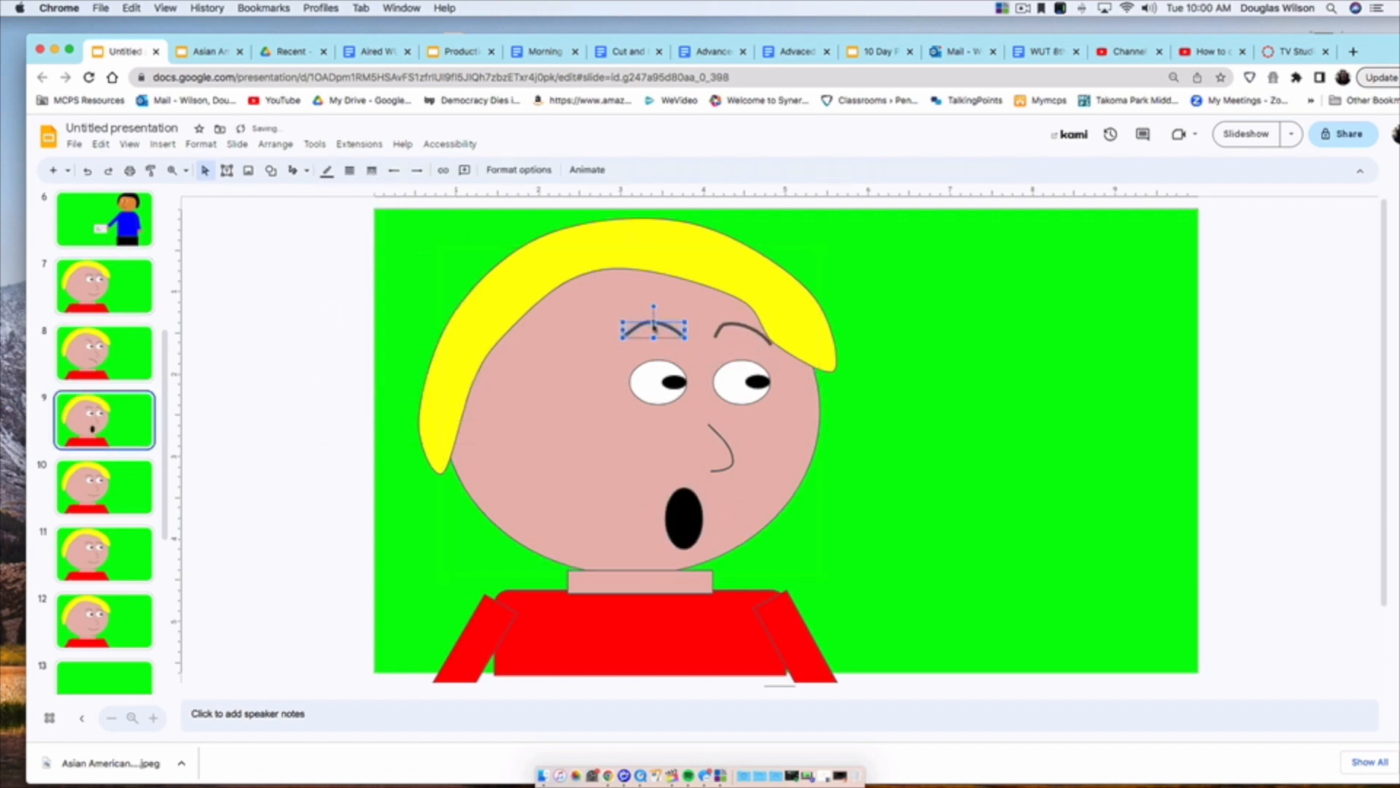
left_click(742, 326)
left_click(110, 288)
key("Down")
key("Down")
key("Up")
key("Up")
Step: Duplicate the smiling close-up slide and delete the mouth on the copy, ready to draw a new one
key("super+d")
left_click(693, 512)
key("BackSpace")
left_click(293, 170)
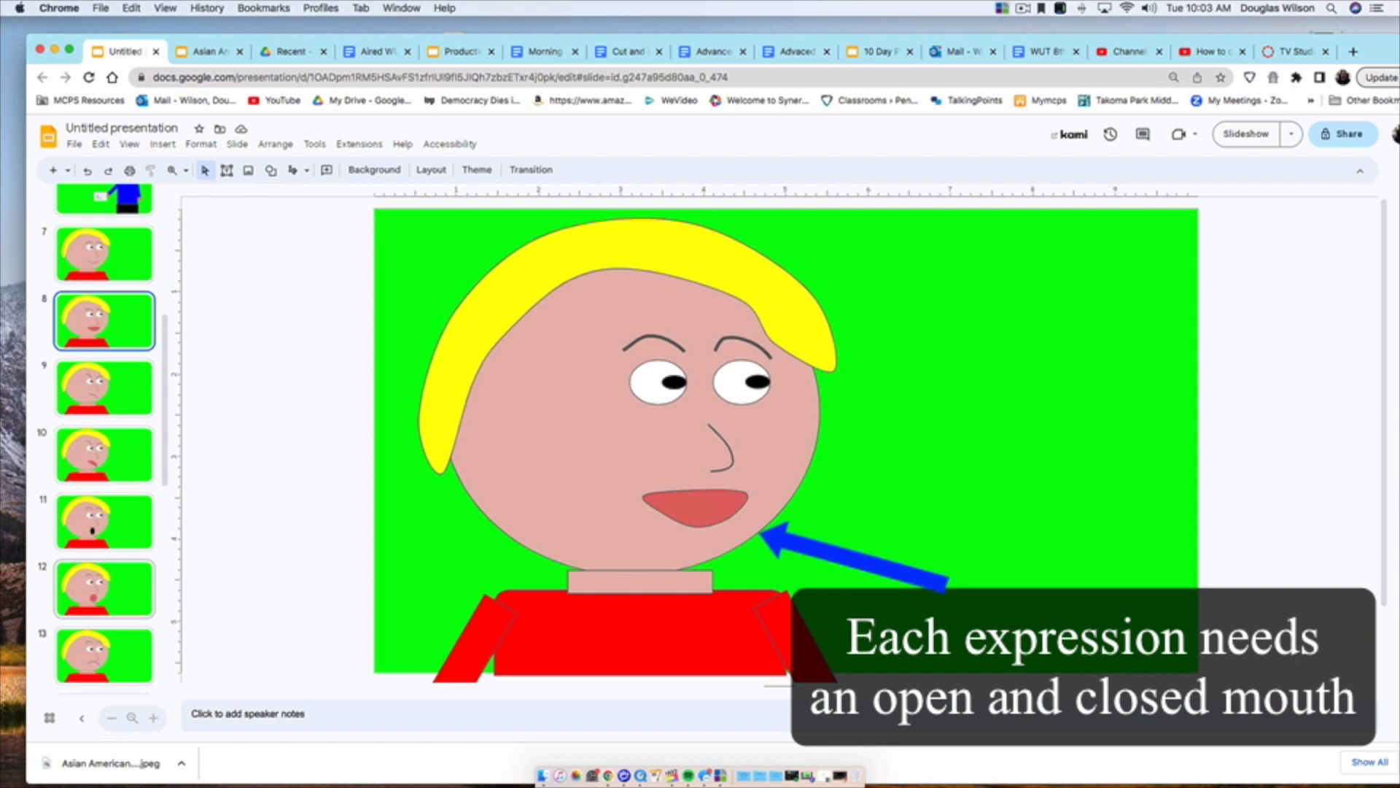
Step: On slide 23, tilt the paper note diagonally in the character's hand
key("Down")
key("Down")
key("Down")
key("Down")
key("Down")
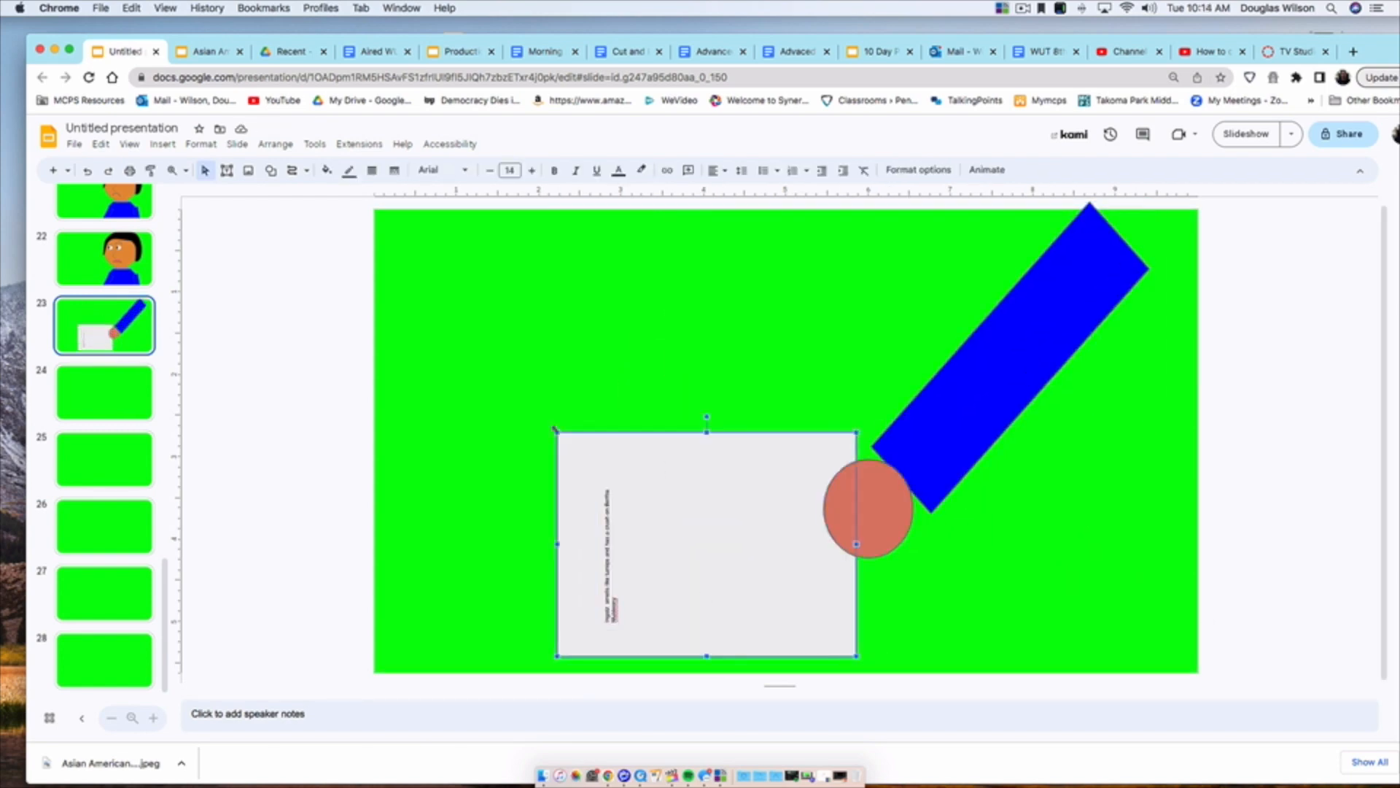
left_click_drag(715, 379, 819, 422)
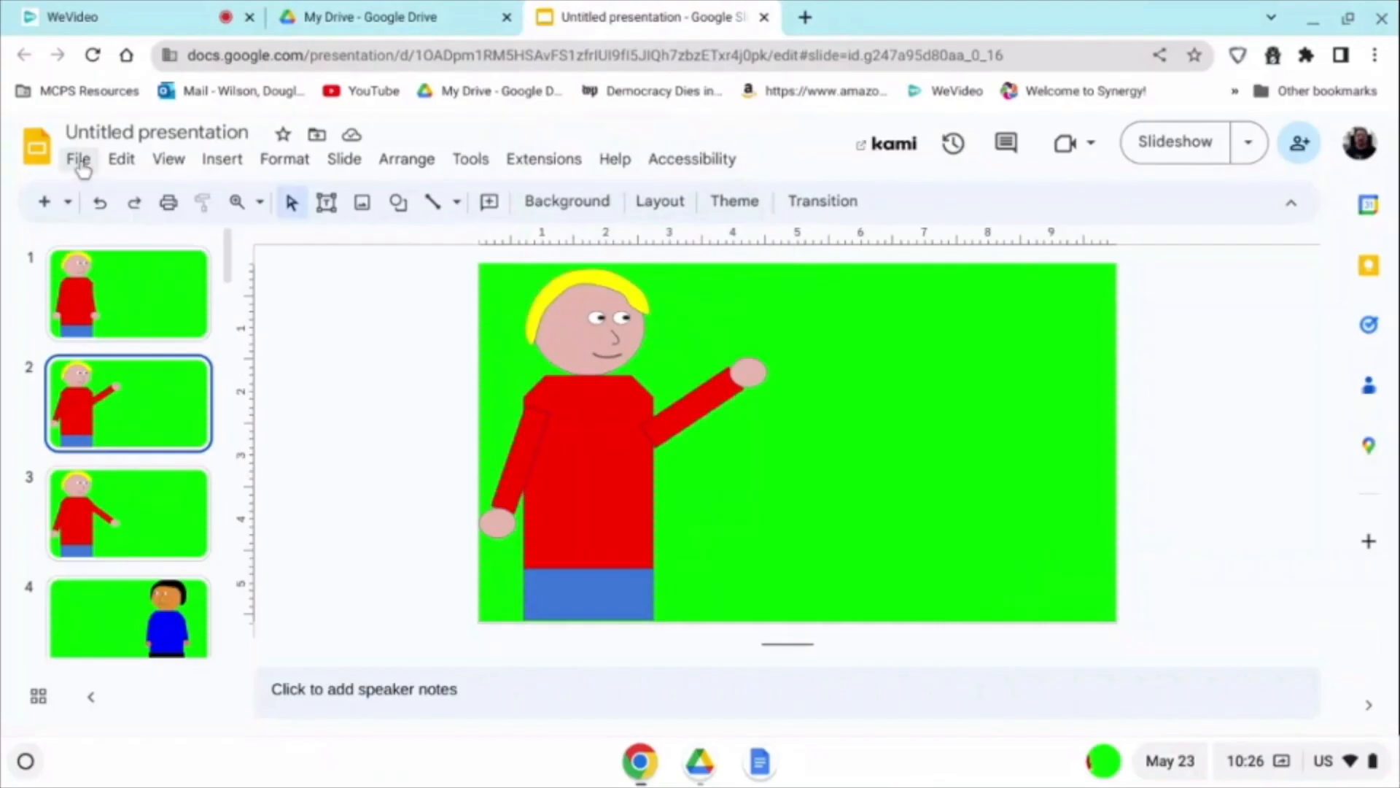
Step: Download the current slide as a JPEG image and enter a short shot name for the file
left_click(81, 162)
mouse_move(117, 426)
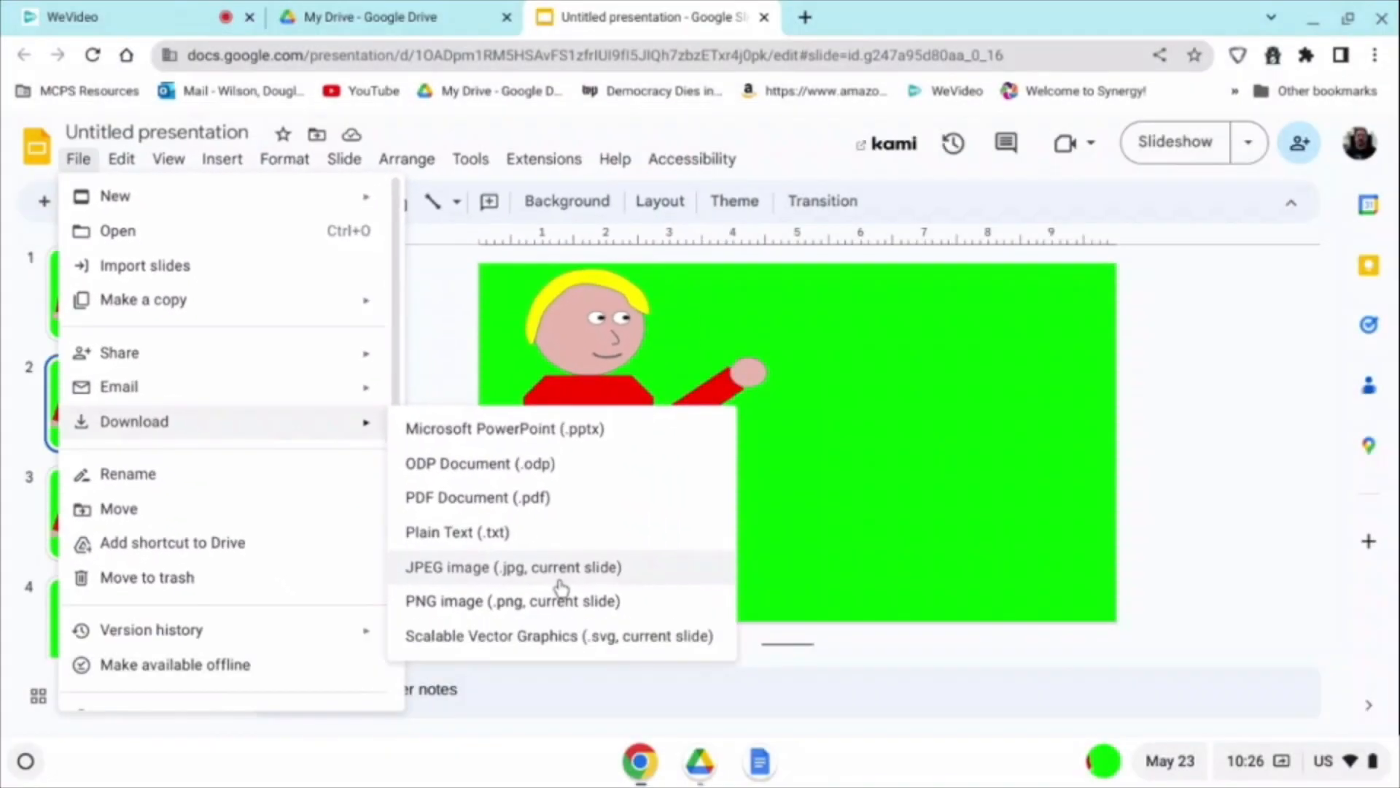
left_click(724, 652)
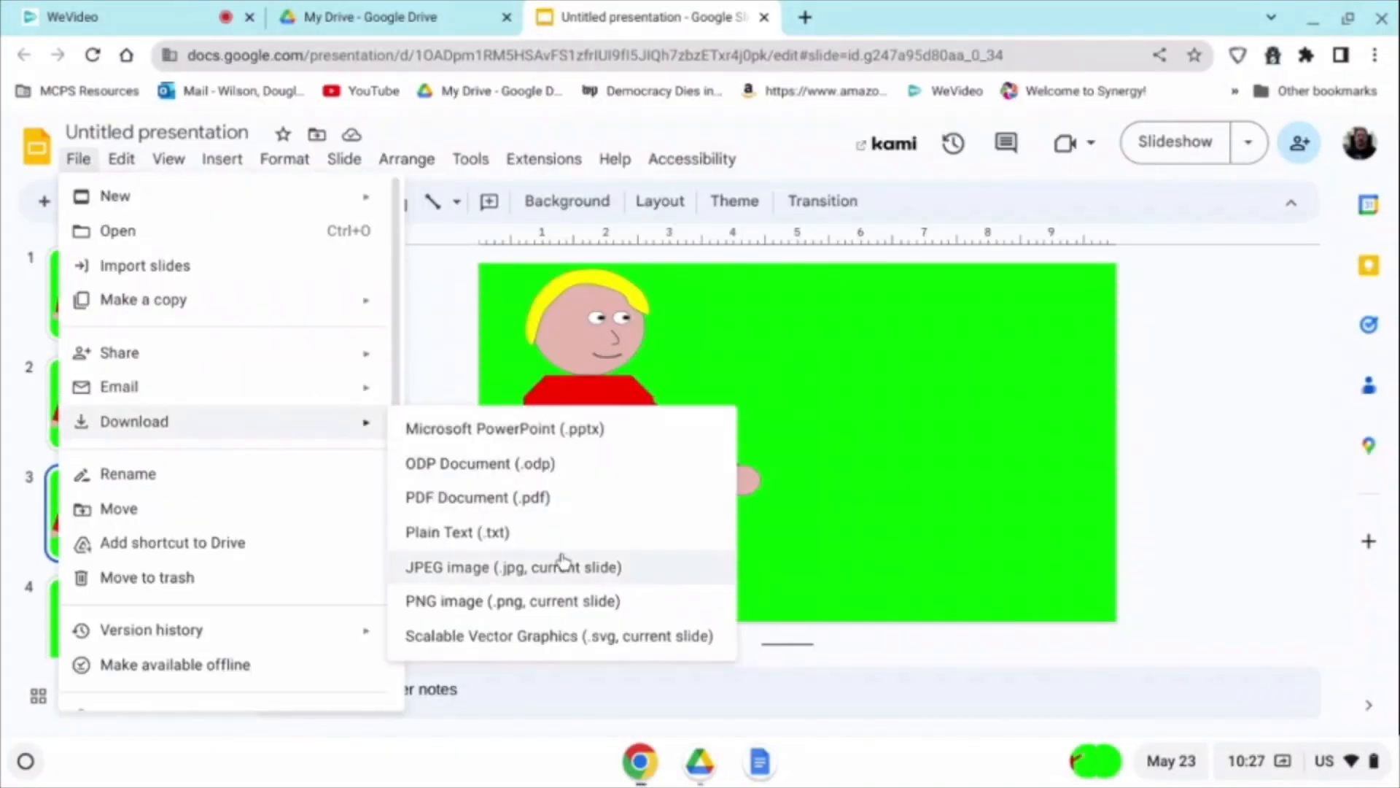
left_click(561, 566)
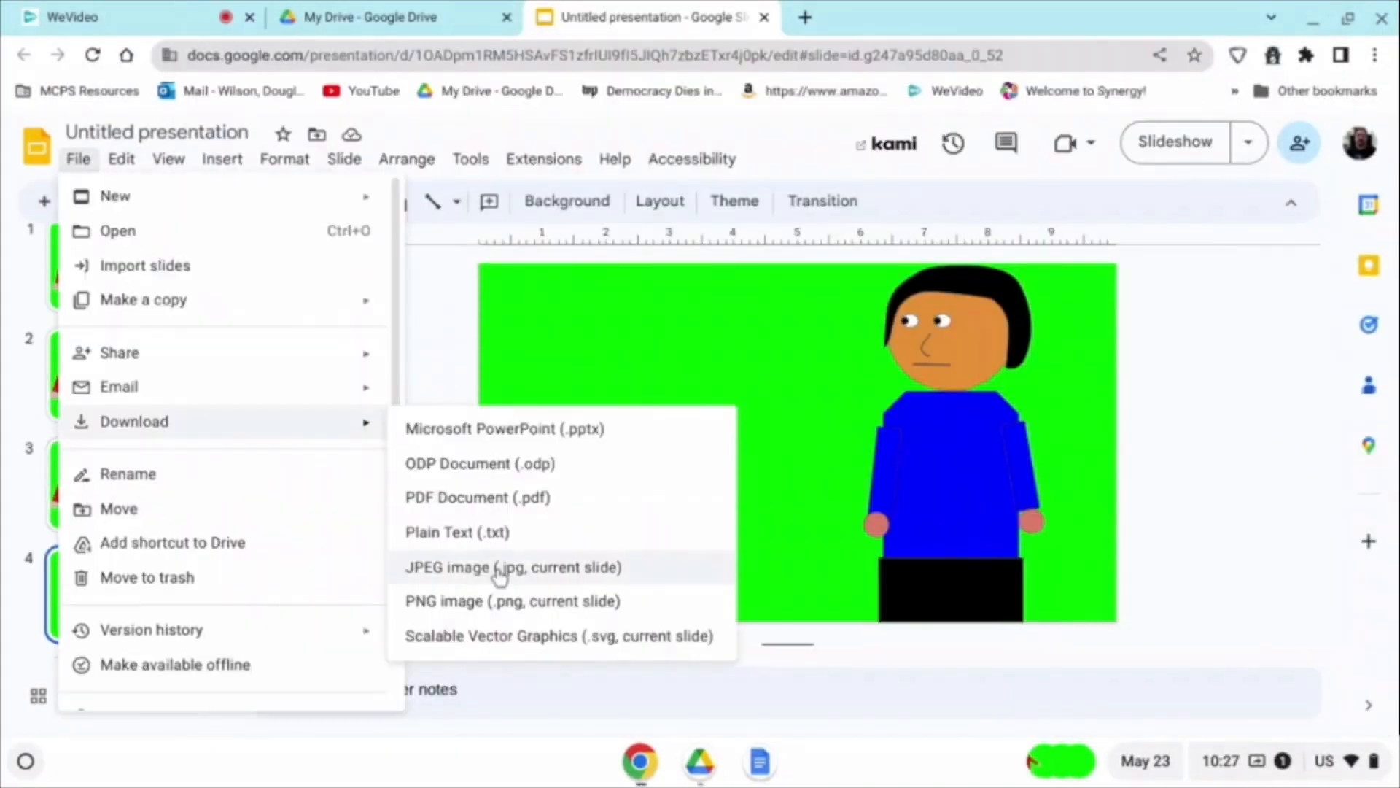
left_click(561, 566)
type("WA")
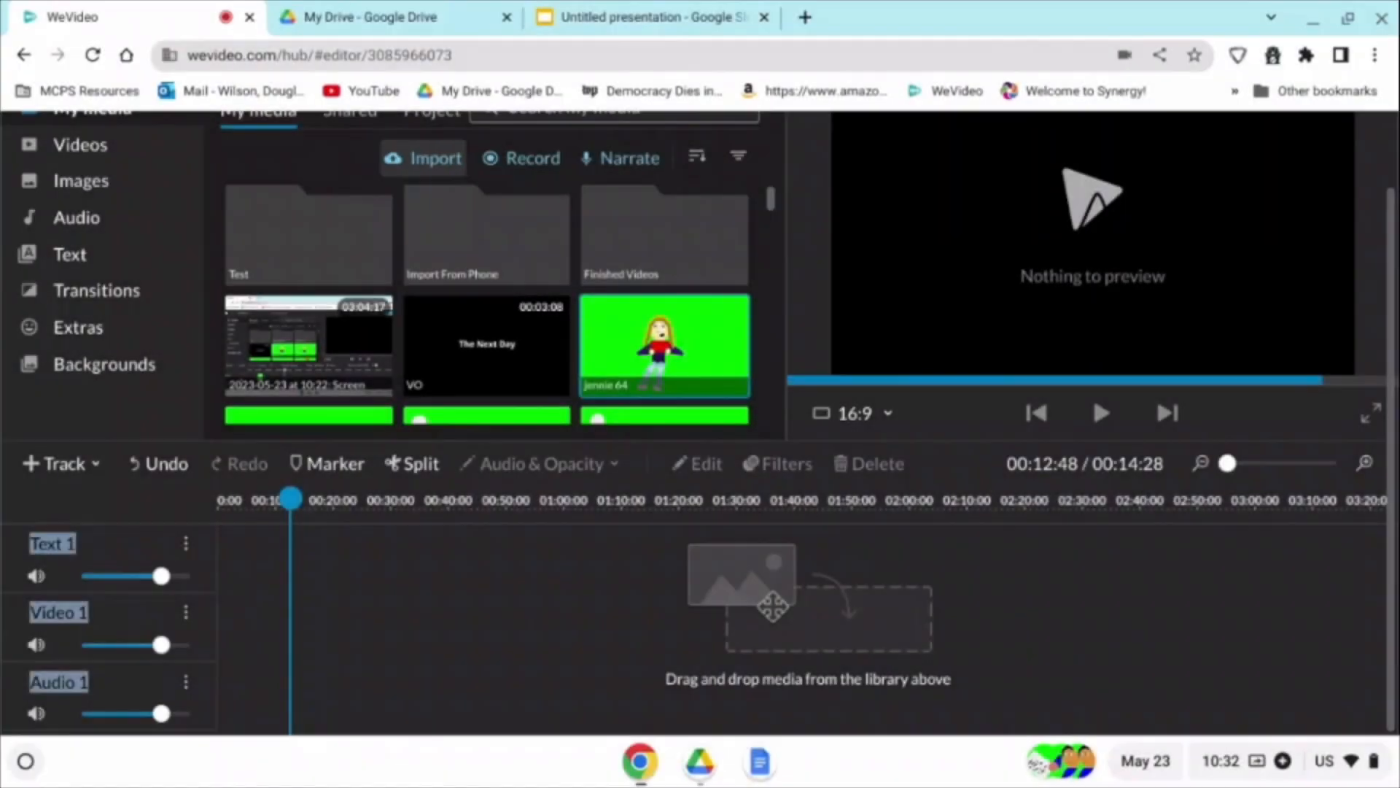
Step: In WeVideo, import the downloaded slide JPEGs from the Downloads folder into the media library
left_click(430, 162)
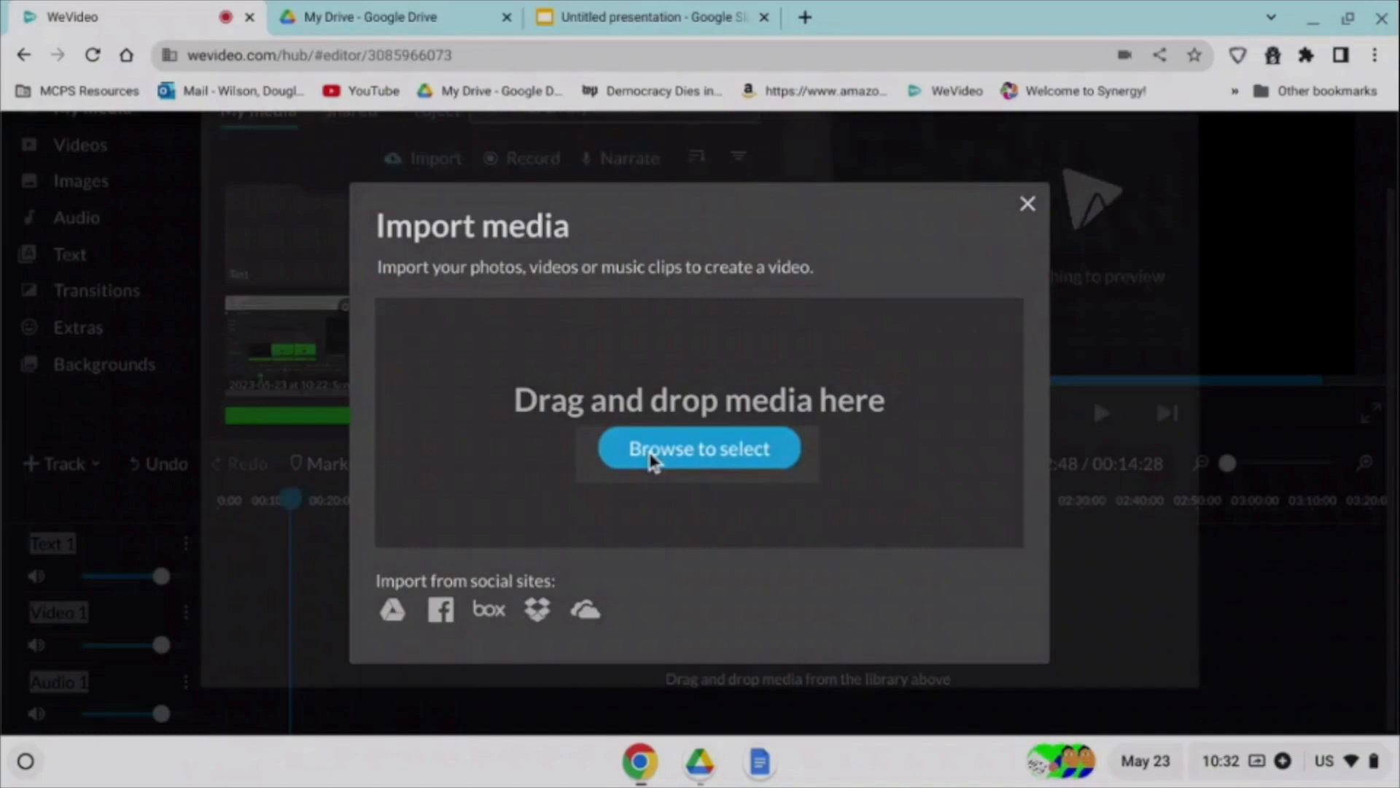
left_click(655, 452)
left_click(337, 206)
scroll(598, 228, "down", 5)
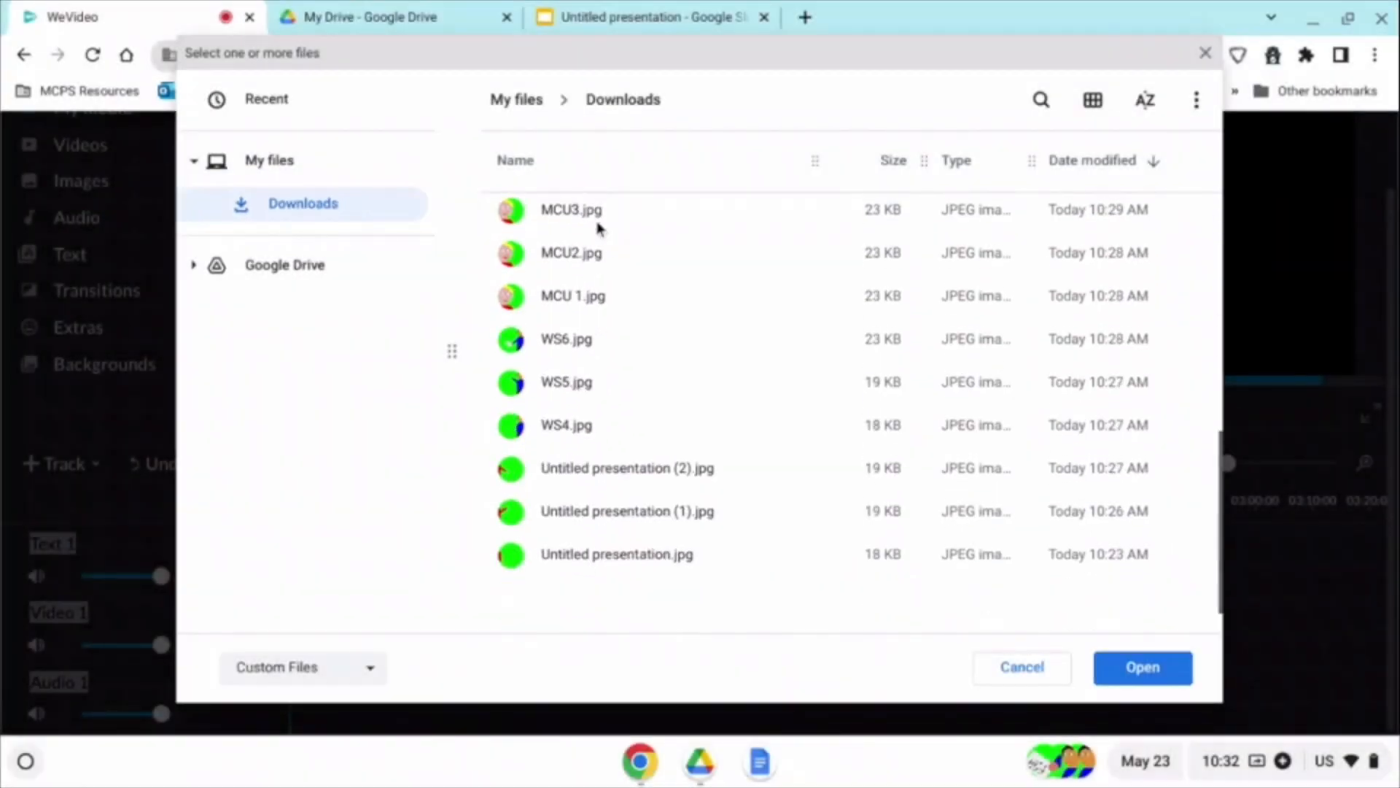
left_click(666, 554, "shift")
left_click(1167, 671)
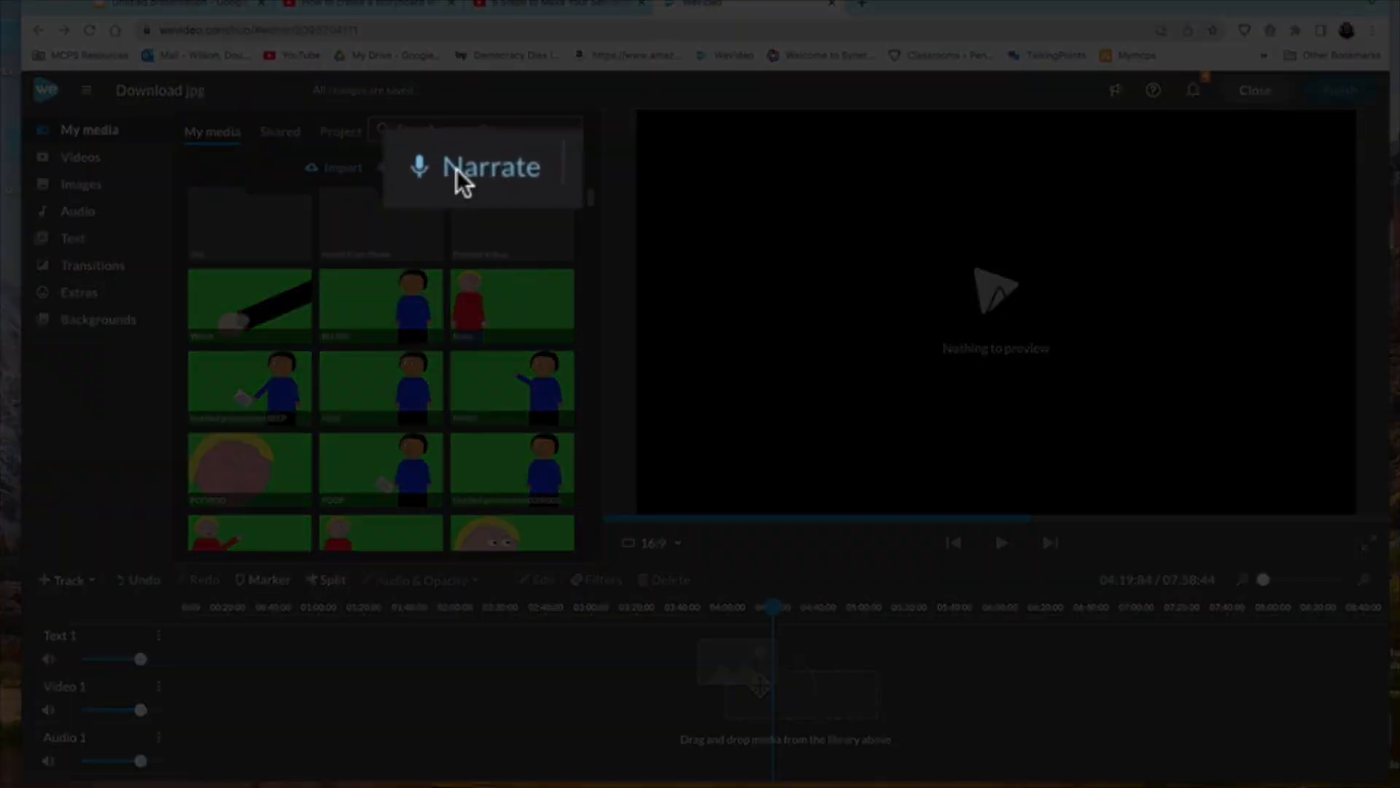
Step: Record a voice narration with the default microphone and move the resulting voiceover clip near the start of the timeline
left_click(460, 175)
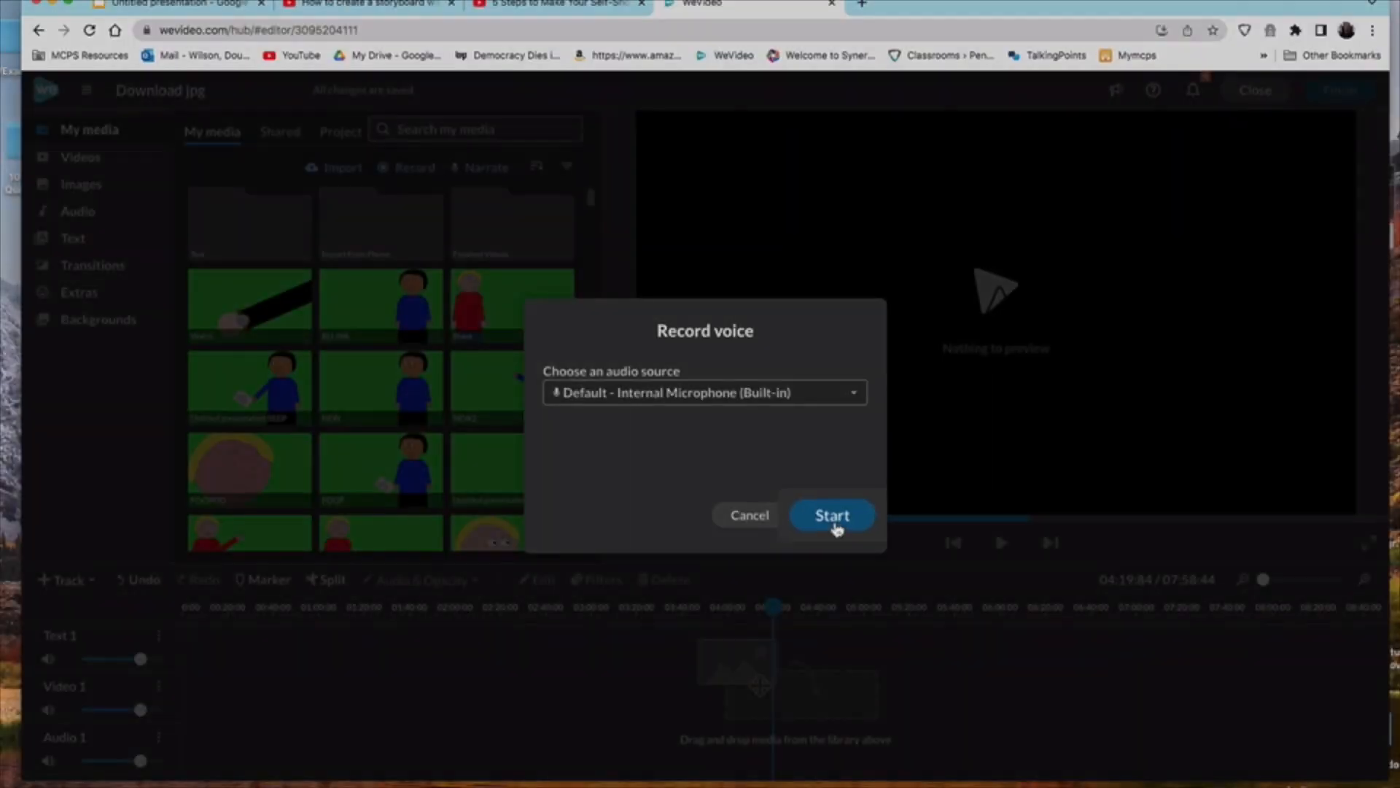
left_click(832, 515)
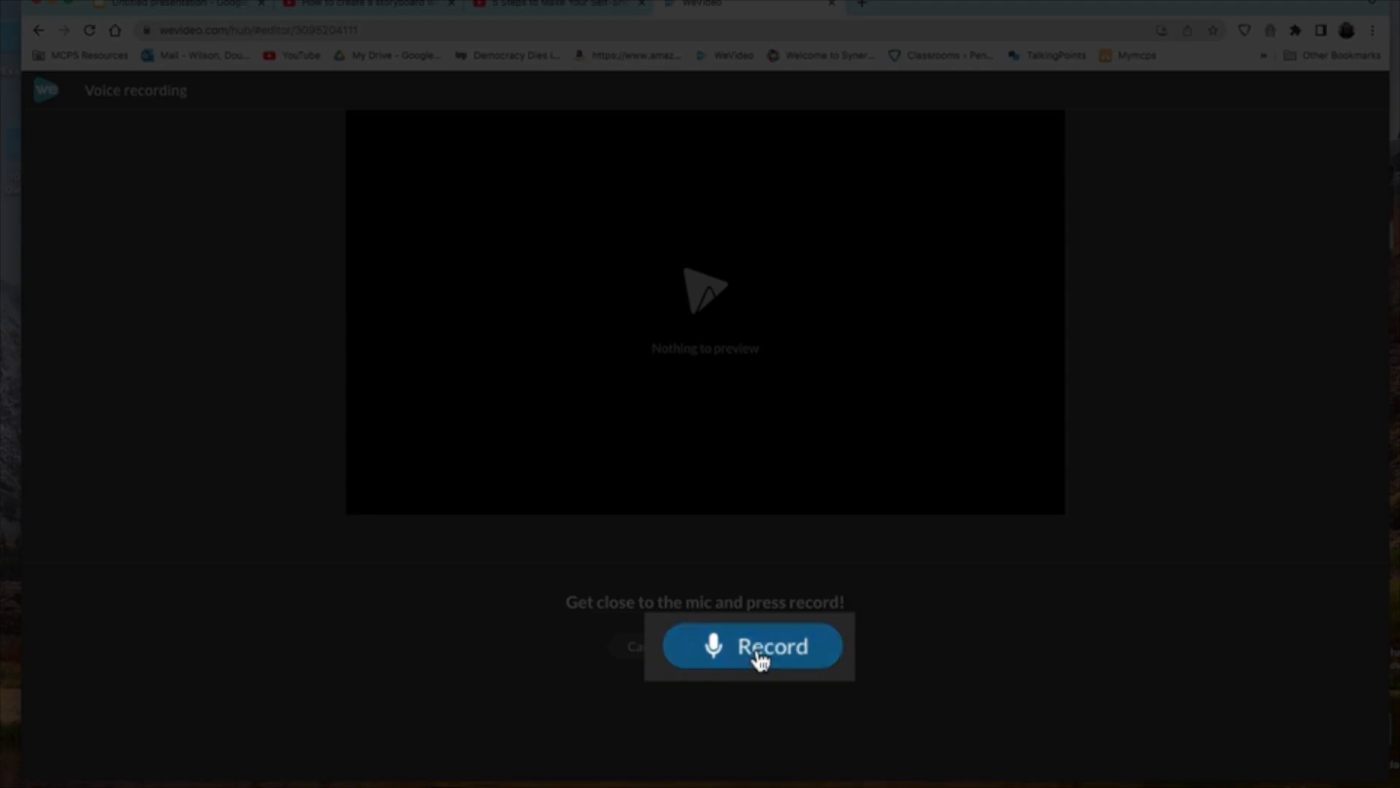
left_click(758, 658)
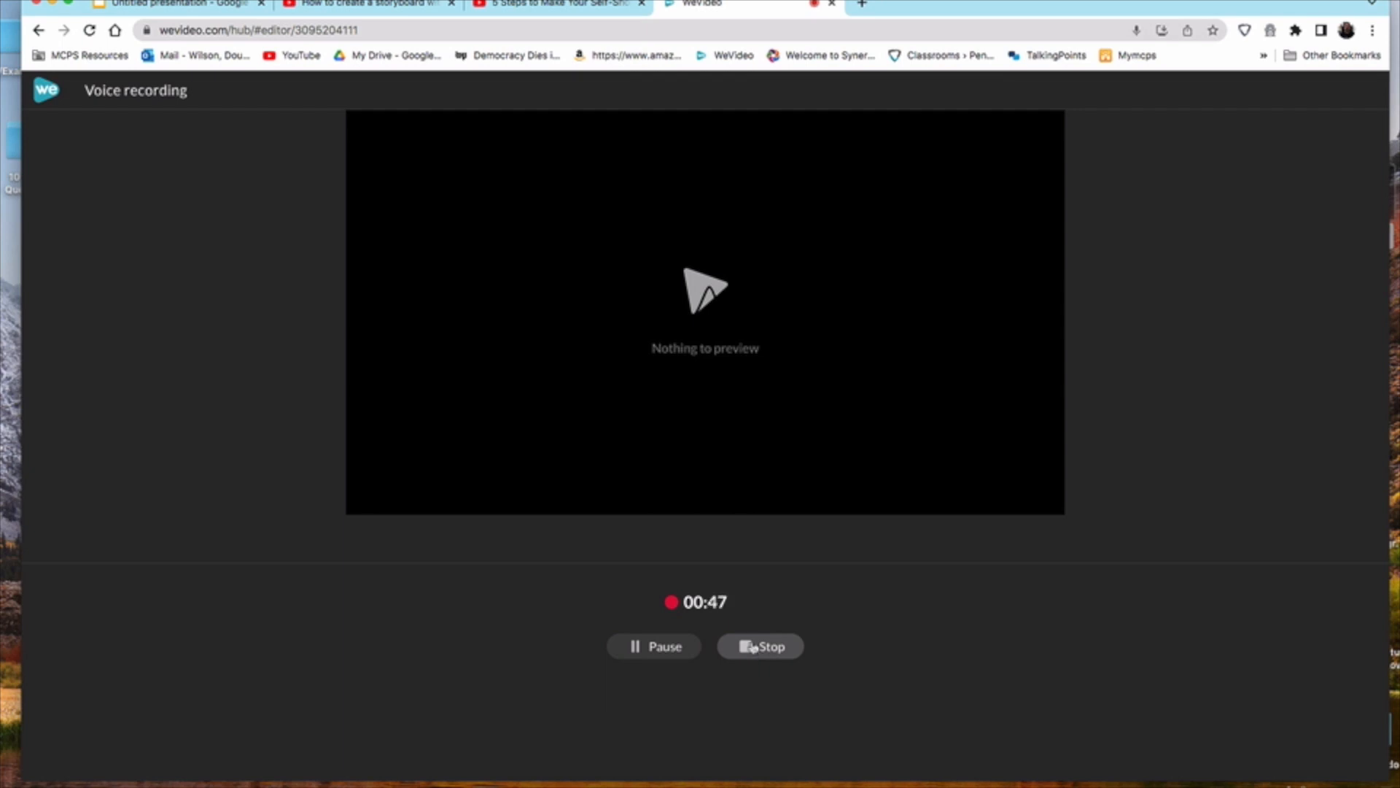
left_click(753, 647)
left_click(794, 680)
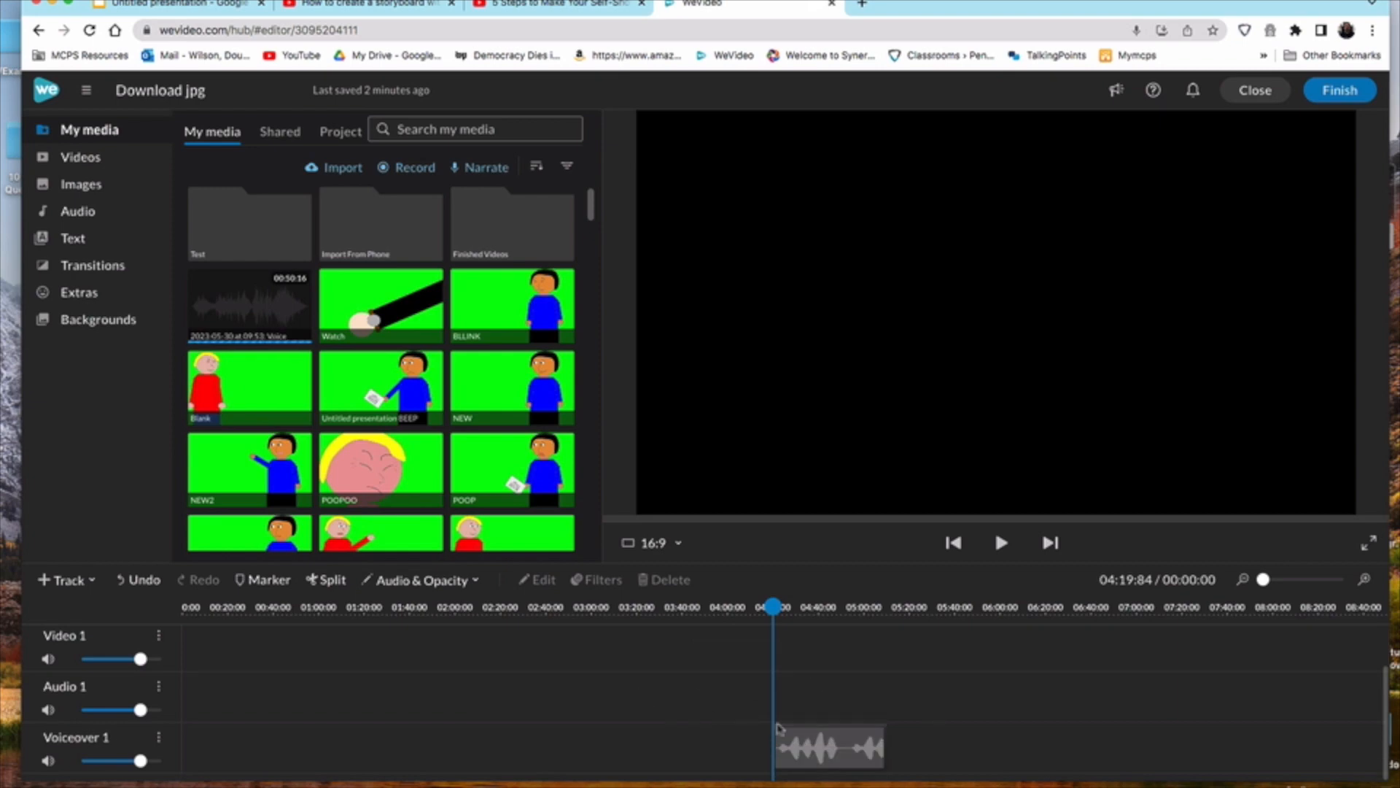
left_click_drag(585, 742, 302, 734)
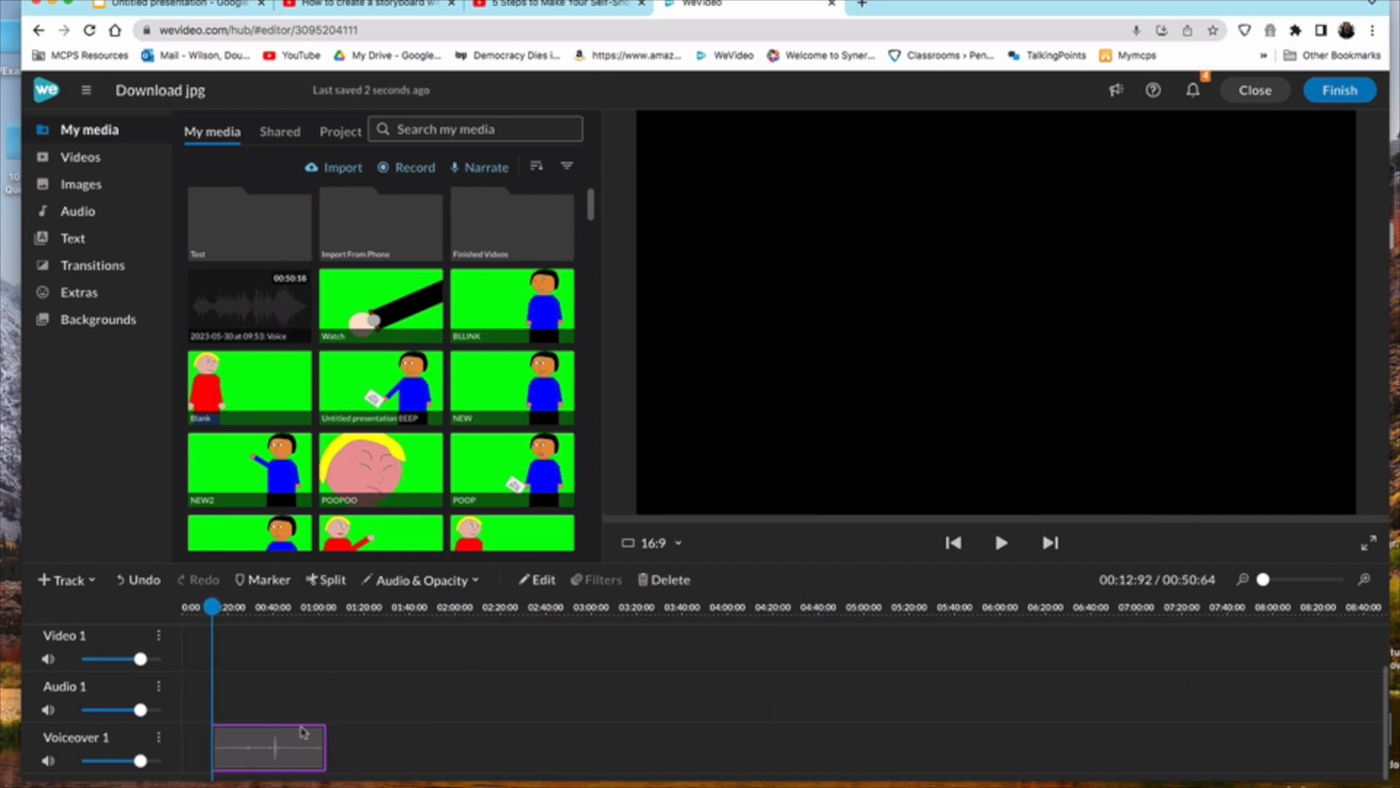
Step: Split the voiceover clip at two points, delete the unwanted section and reposition the remaining audio
left_click(243, 614)
key("s")
left_click(260, 626)
key("s")
left_click(253, 741)
key("Delete")
left_click_drag(269, 734, 268, 732)
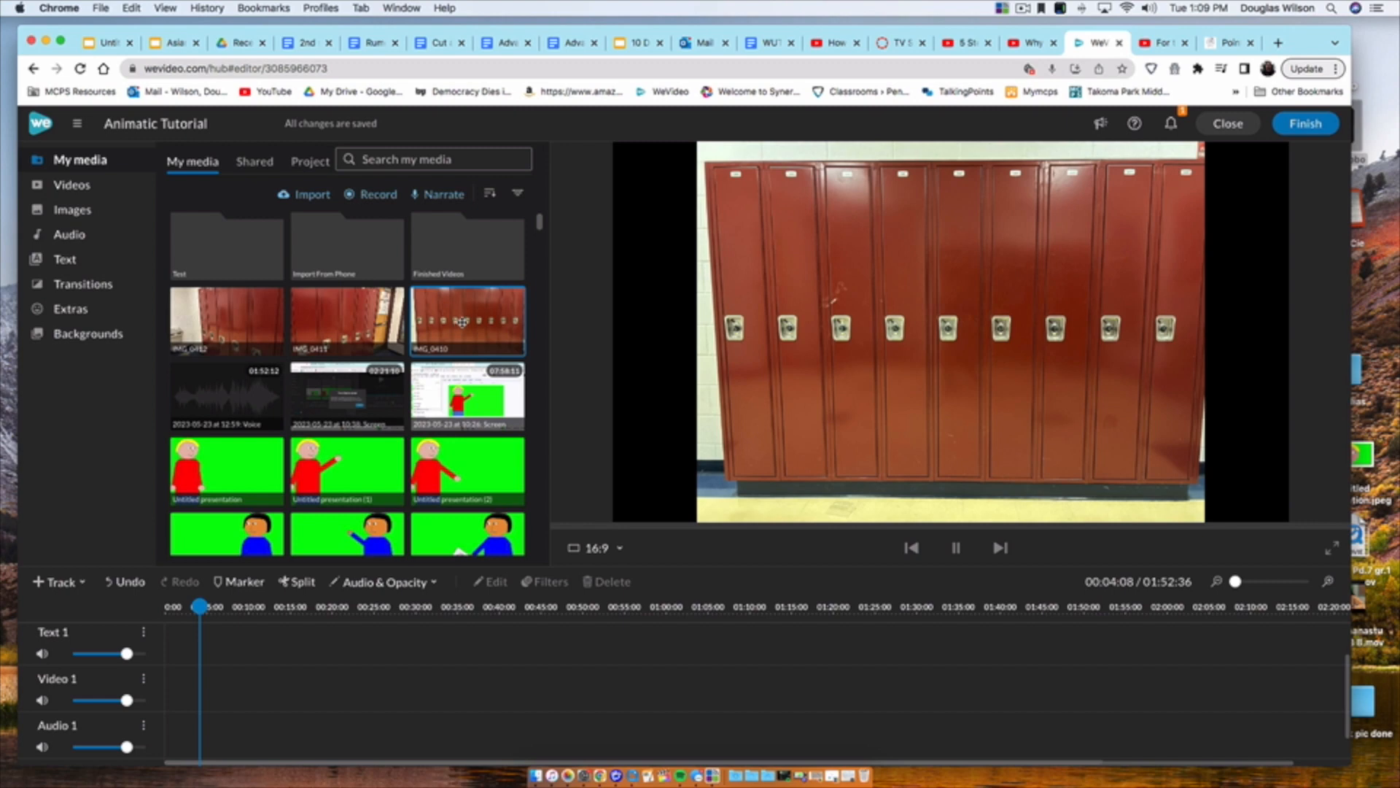
Step: Place the lockers photo IMG_0410 on the Video 1 track and the Trailer Slash title on the Text 1 track
left_click_drag(463, 319, 180, 685)
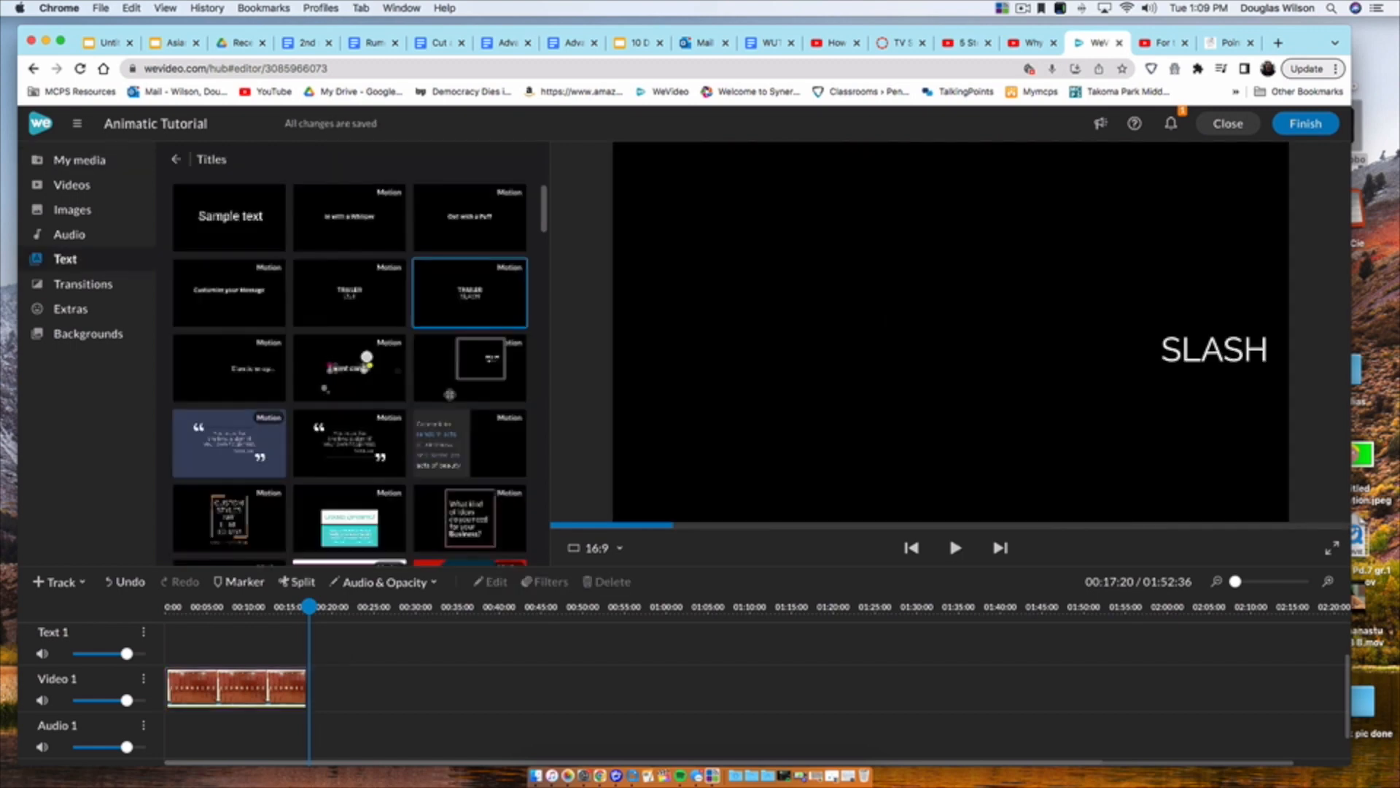
left_click_drag(470, 291, 212, 644)
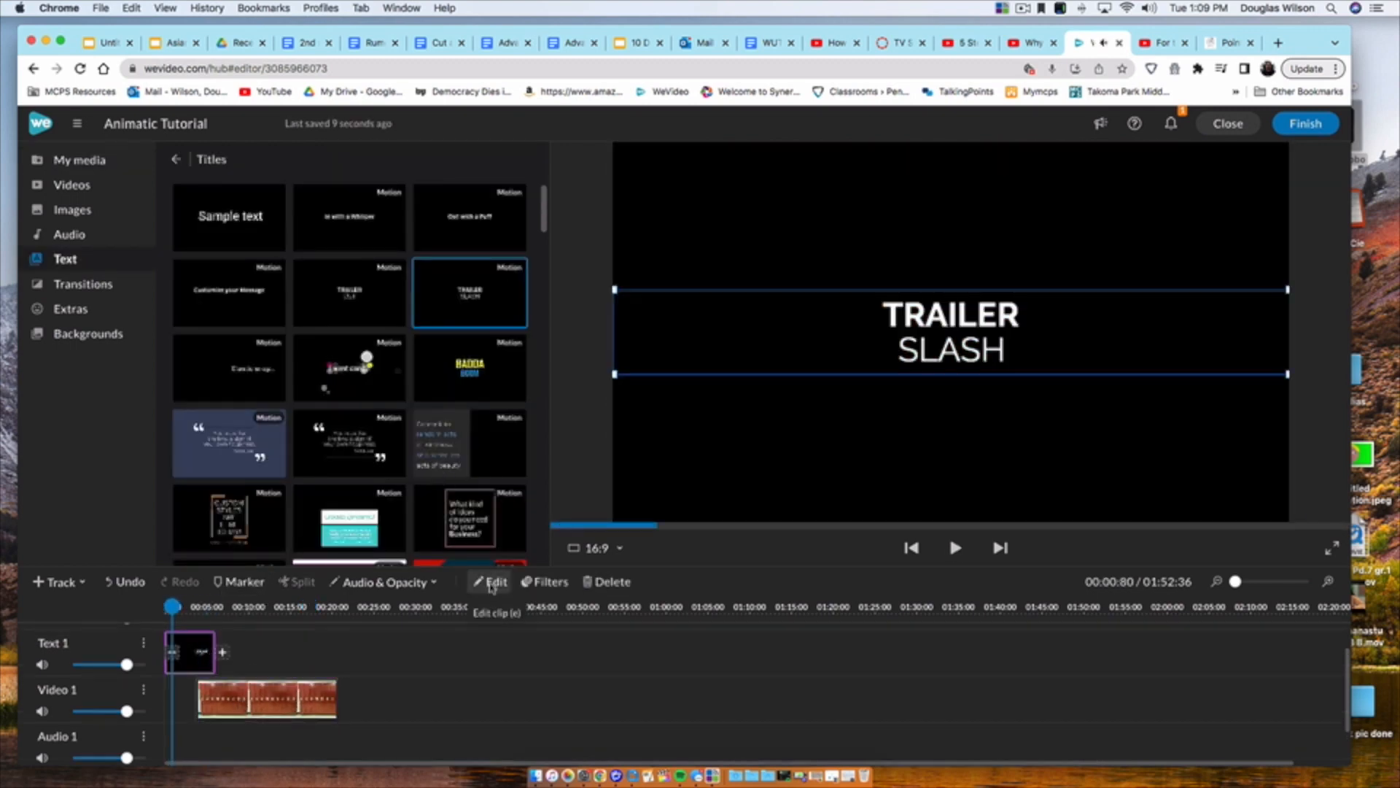
Step: Set the title's two lines to "Ruinous" and "Rumors"
left_click(494, 583)
double_click(135, 245)
type("Ruinous")
double_click(132, 356)
type("Runors")
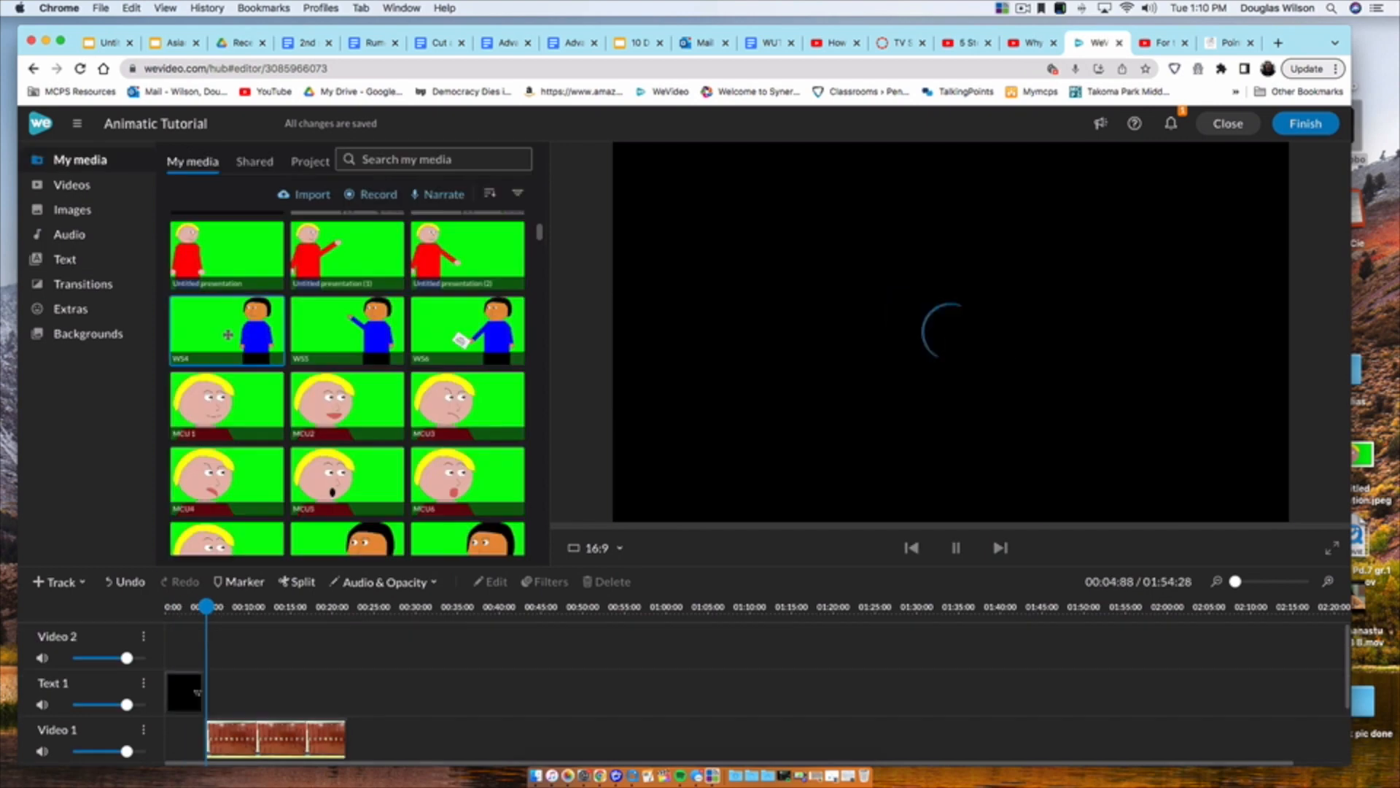
Step: Add the WS4 image after the title, above the lockers photo, and key out its green background
left_click_drag(227, 328, 223, 683)
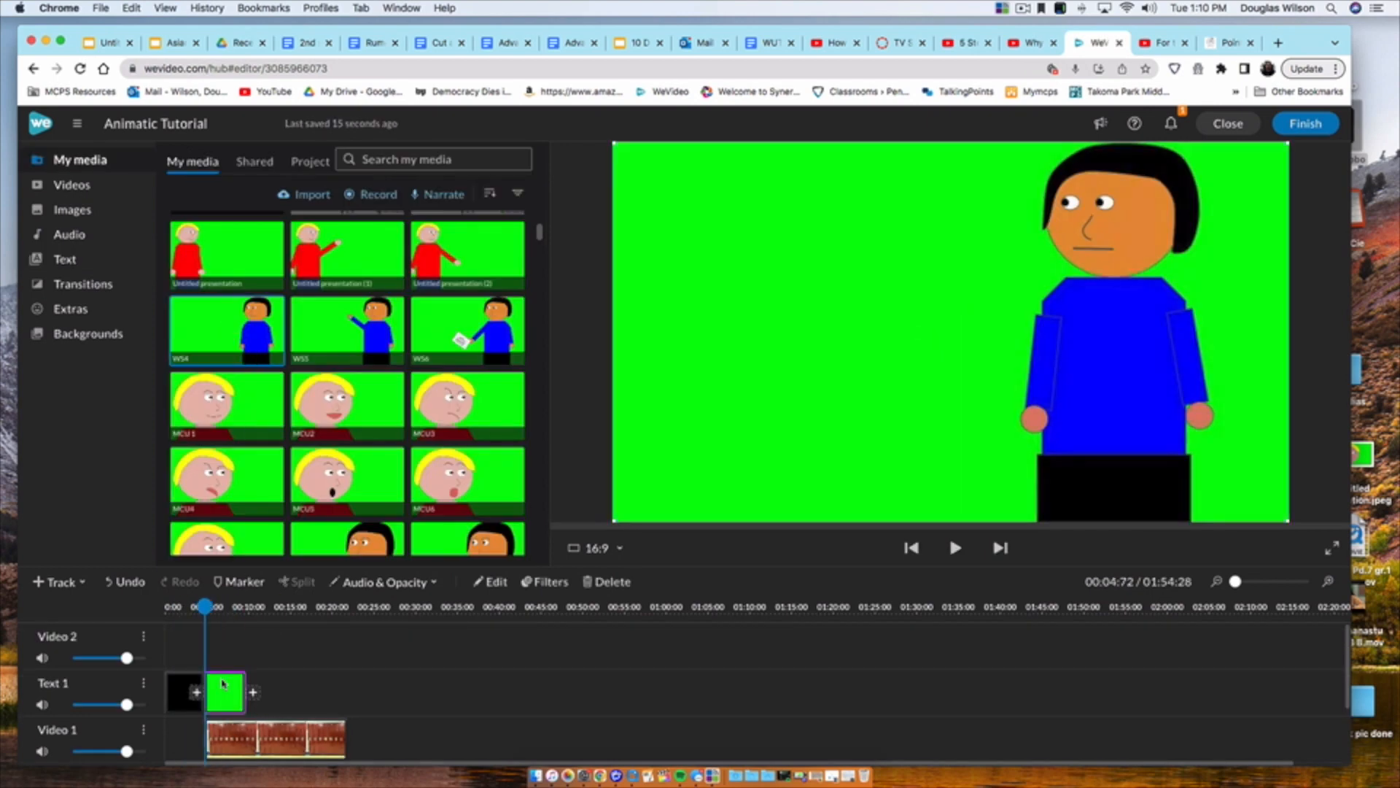
left_click(494, 581)
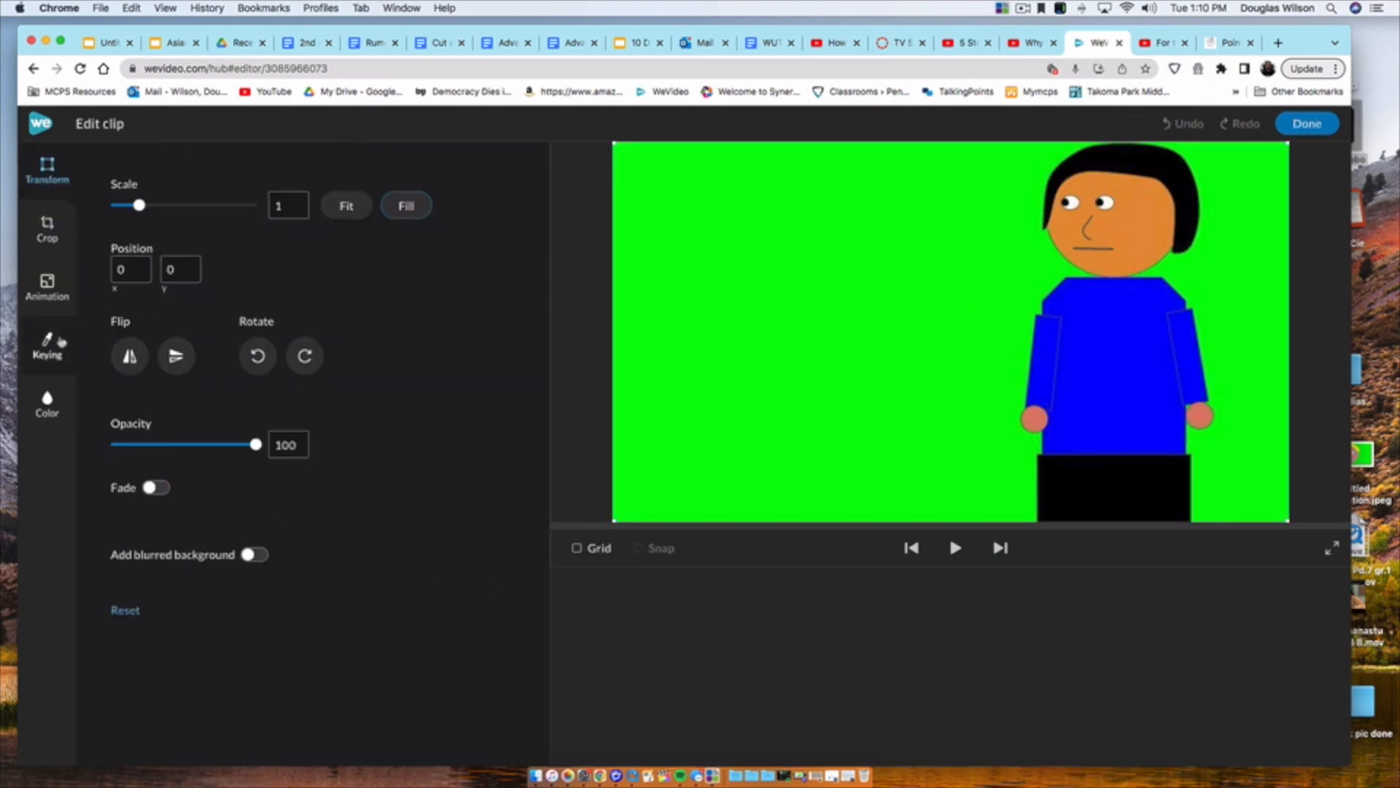
left_click(61, 341)
left_click(674, 332)
left_click(1300, 121)
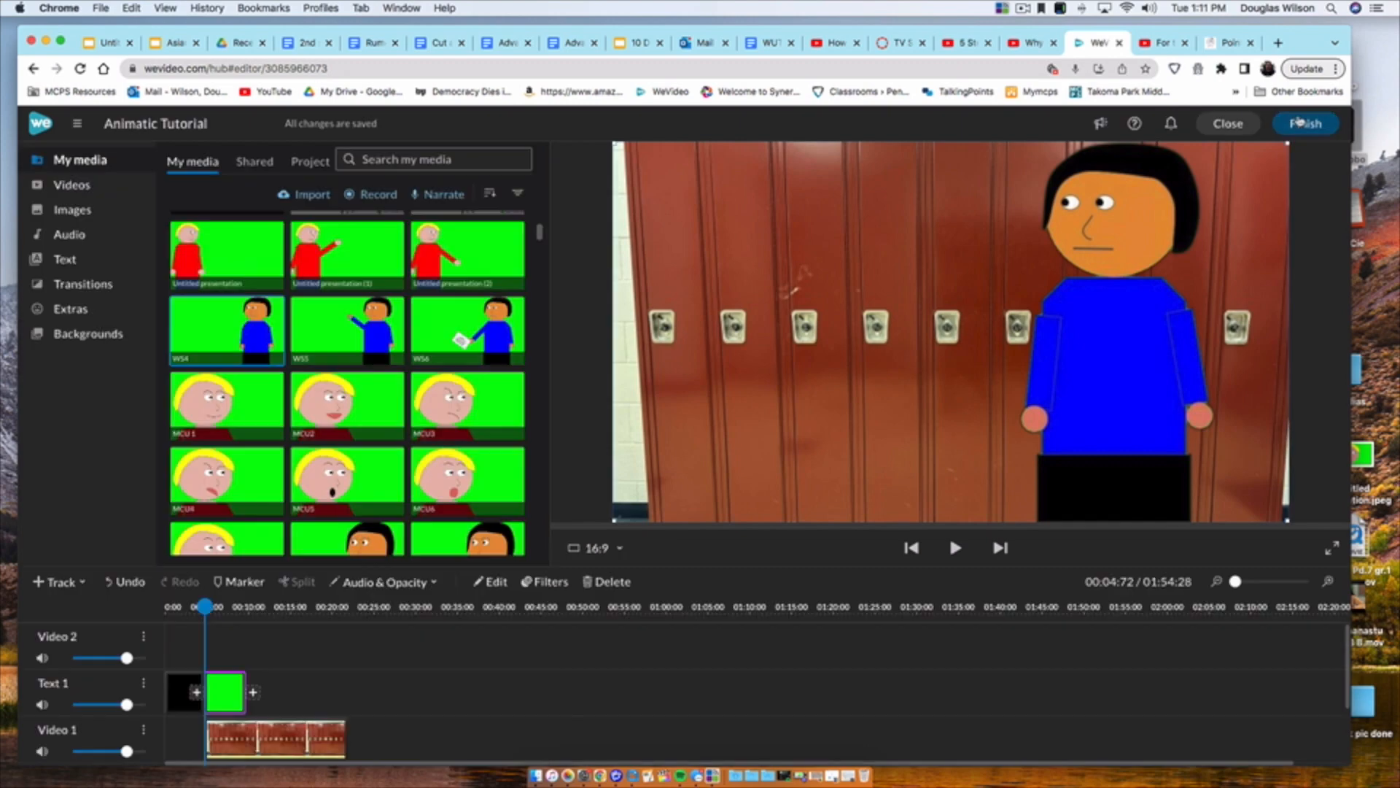
Step: Add the Untitled presentation image to the Video 2 track above WS4 and key out its green background
left_click_drag(232, 251, 219, 643)
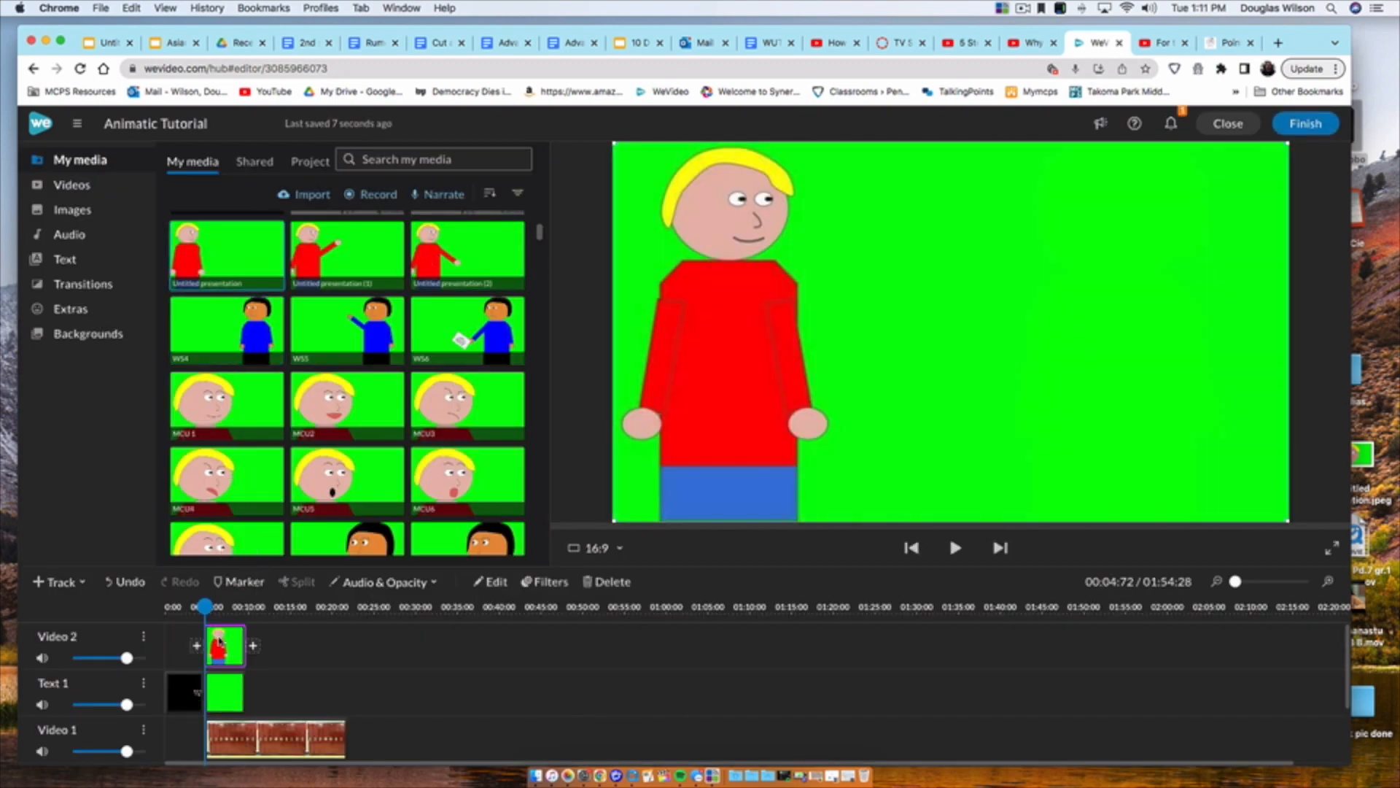
left_click(493, 581)
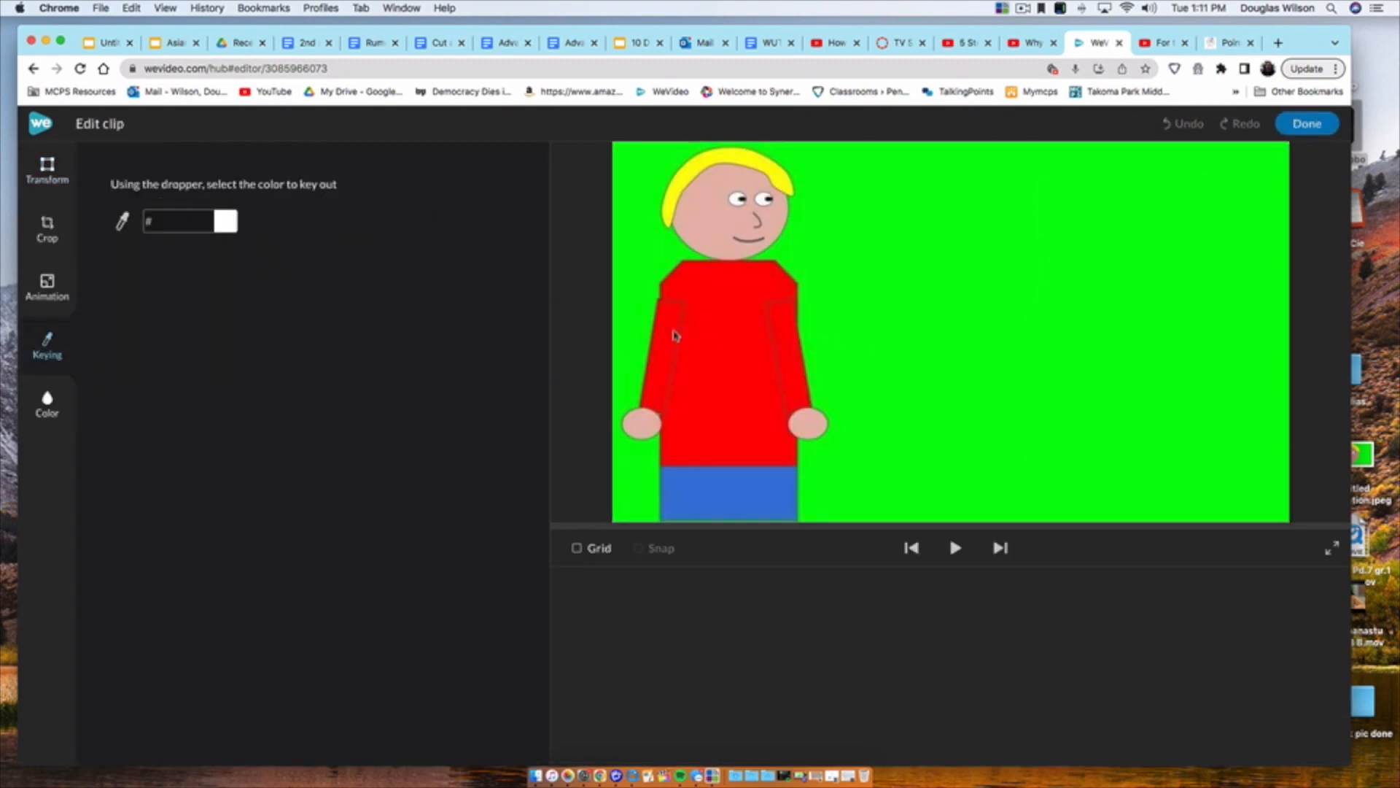
left_click(852, 363)
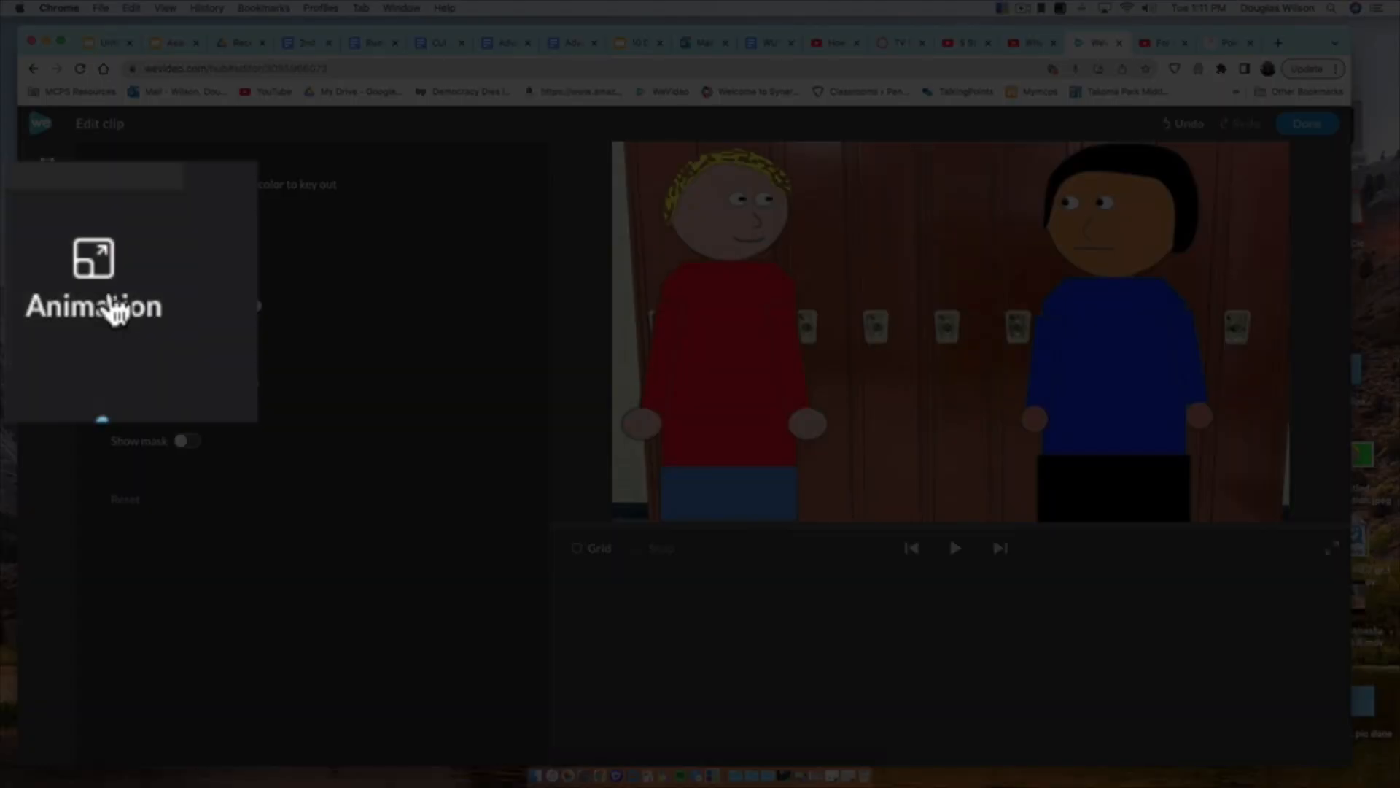
Step: Set the clip's end position in its Animation settings and finish editing the clip
left_click_drag(719, 380, 622, 378)
left_click(255, 246)
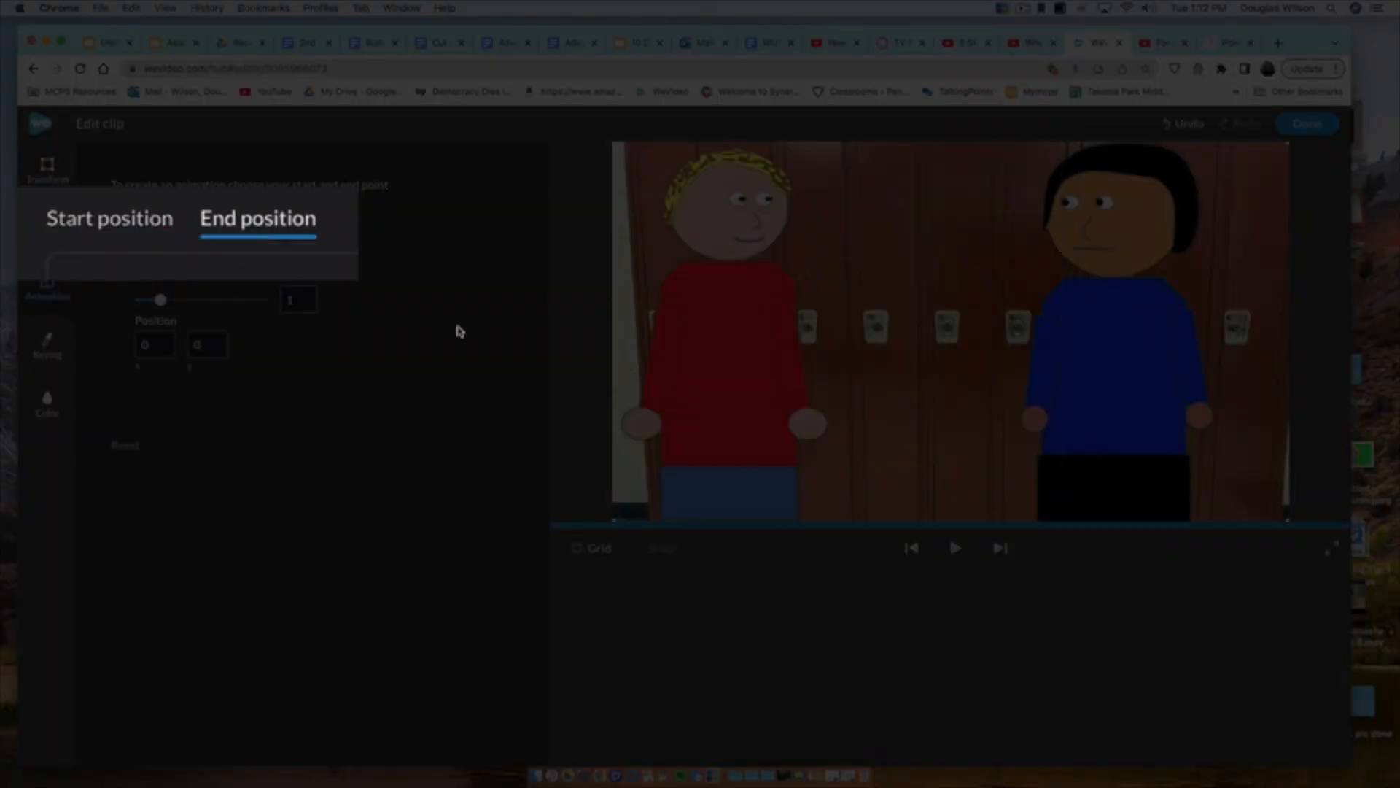
left_click(1311, 135)
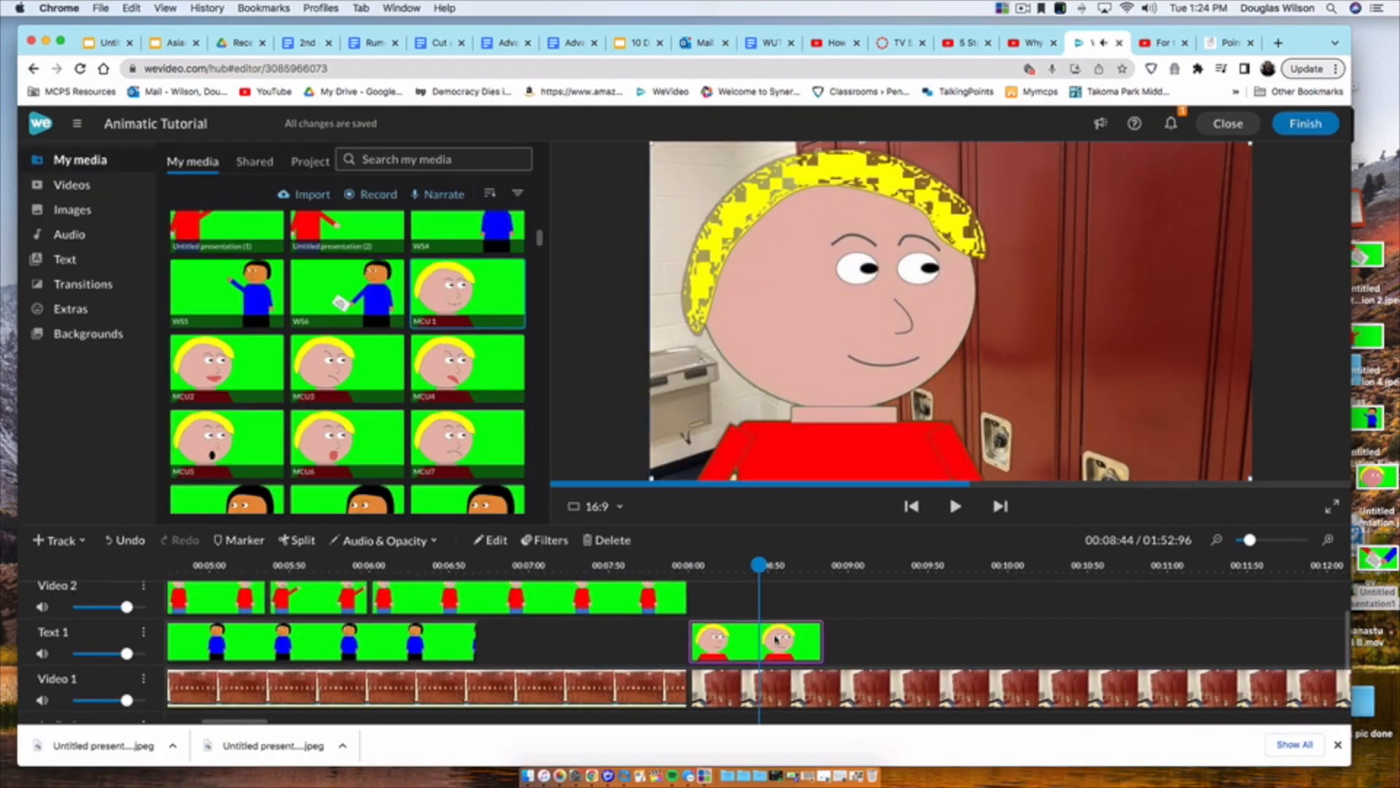
Step: Shorten the MCU 1 clip on the Text 1 track and place the MCU2 image directly after it
scroll(811, 685, "down", 2)
scroll(797, 663, "up", 3)
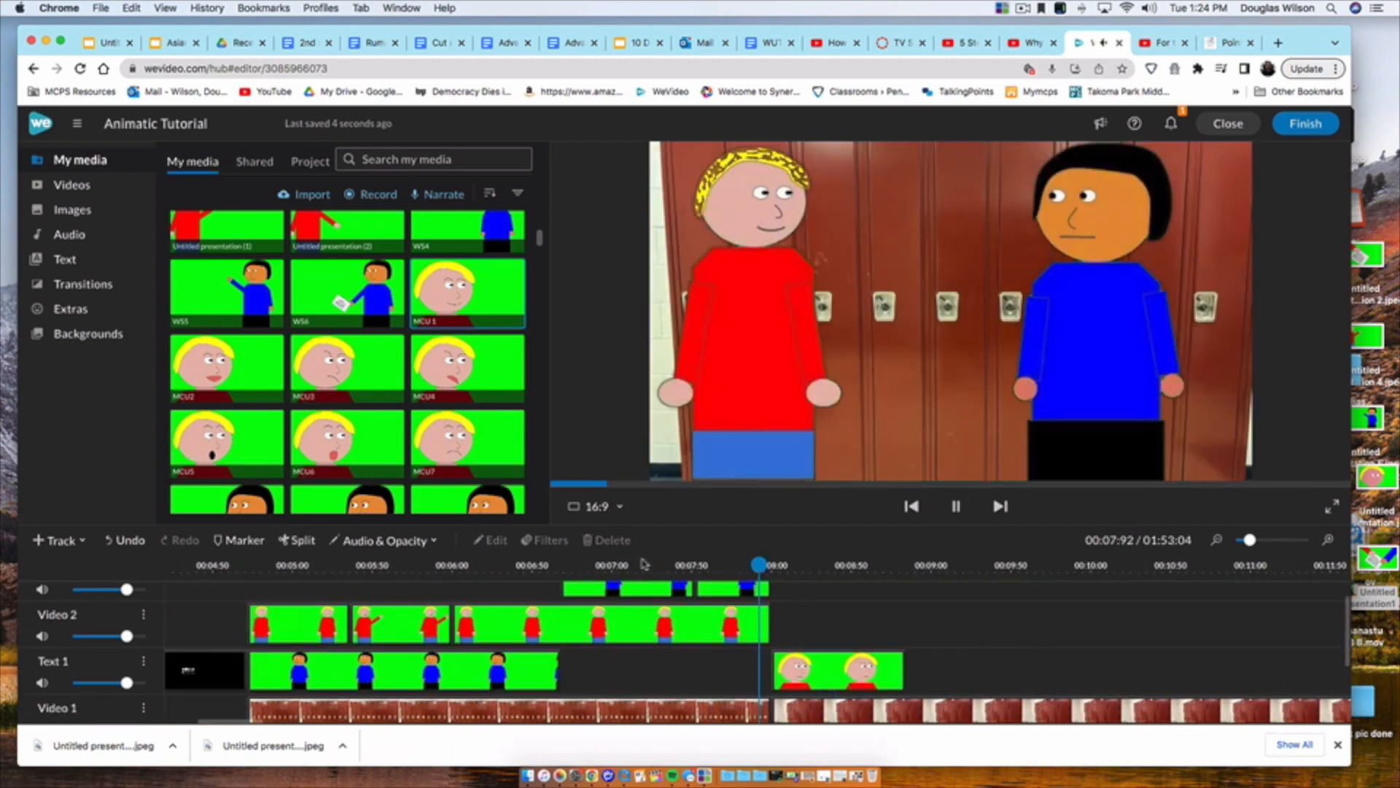
left_click(739, 566)
left_click_drag(833, 670, 752, 670)
left_click_drag(226, 369, 719, 701)
left_click(637, 652)
left_click_drag(207, 381, 765, 667)
Step: Key out the green background of the MCU2 clip
double_click(773, 669)
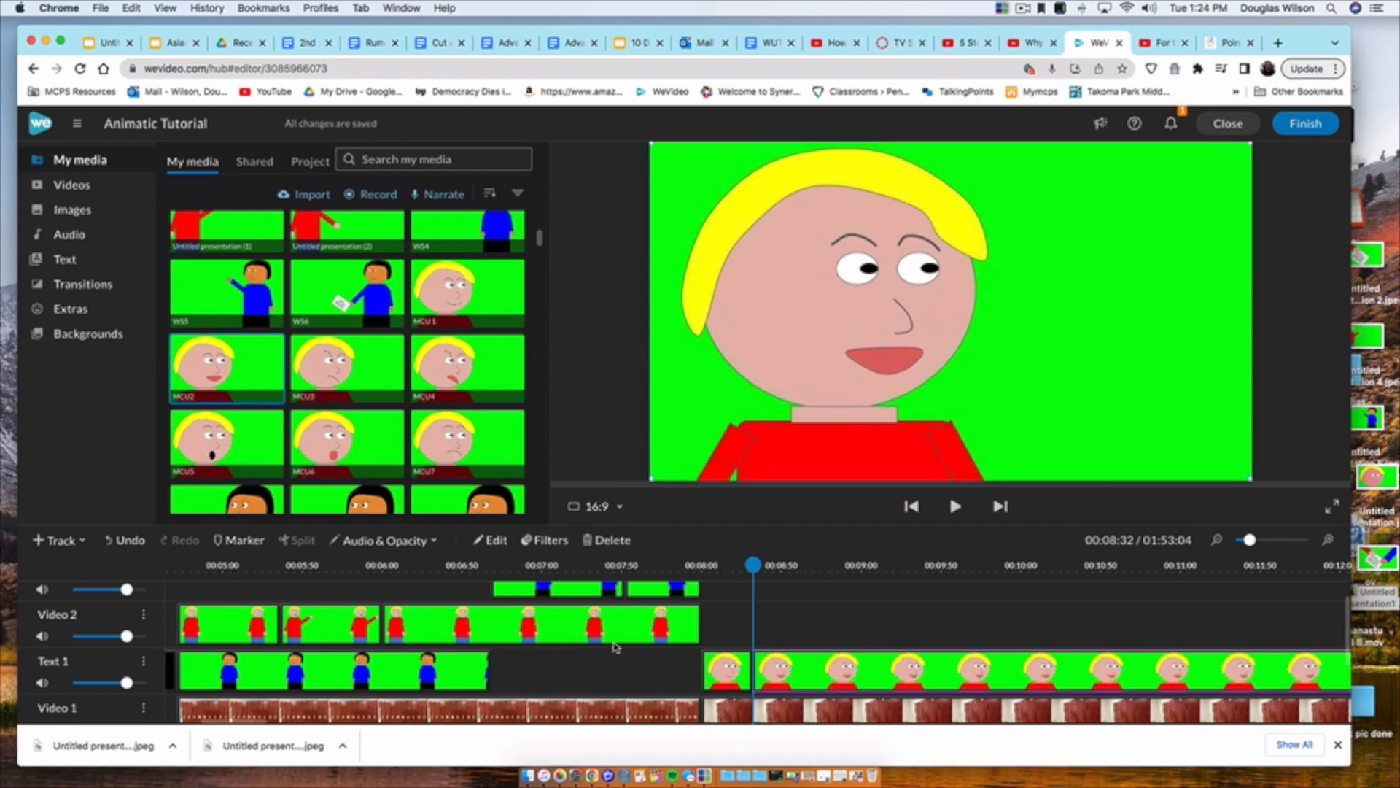
left_click(47, 345)
left_click(124, 222)
left_click(983, 383)
left_click(1307, 124)
Step: Play back the MCU2 section and trim the clip's end to match the narration
scroll(707, 568, "left", 1)
left_click(685, 565)
key("space")
key("space")
left_click(1136, 682)
left_click_drag(1238, 671, 757, 677)
Step: Paste a copy of the MCU 1 clip after MCU2 on the Text 1 track and play back the sequence
key("space")
key("space")
left_click(401, 677)
key("super+c")
left_click(746, 676)
key("super+v")
left_click(687, 566)
key("space")
key("space")
Step: Add the MCU8 image after the copied MCU 1 clip on the Text 1 track and key out its green background
scroll(758, 656, "down", 1)
scroll(292, 408, "down", 2)
left_click_drag(227, 387, 780, 625)
left_click(785, 625)
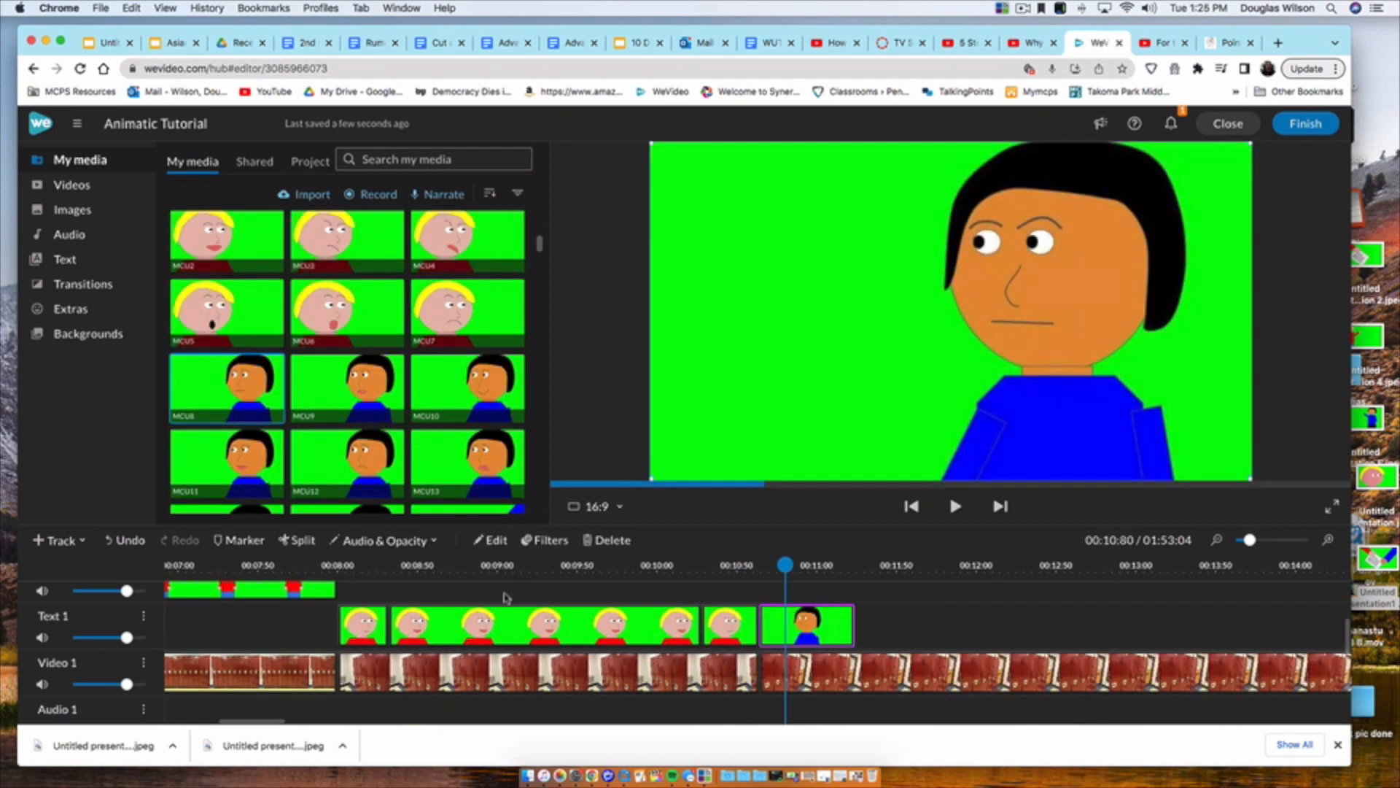
left_click(492, 541)
left_click(62, 358)
left_click(713, 333)
left_click(1306, 124)
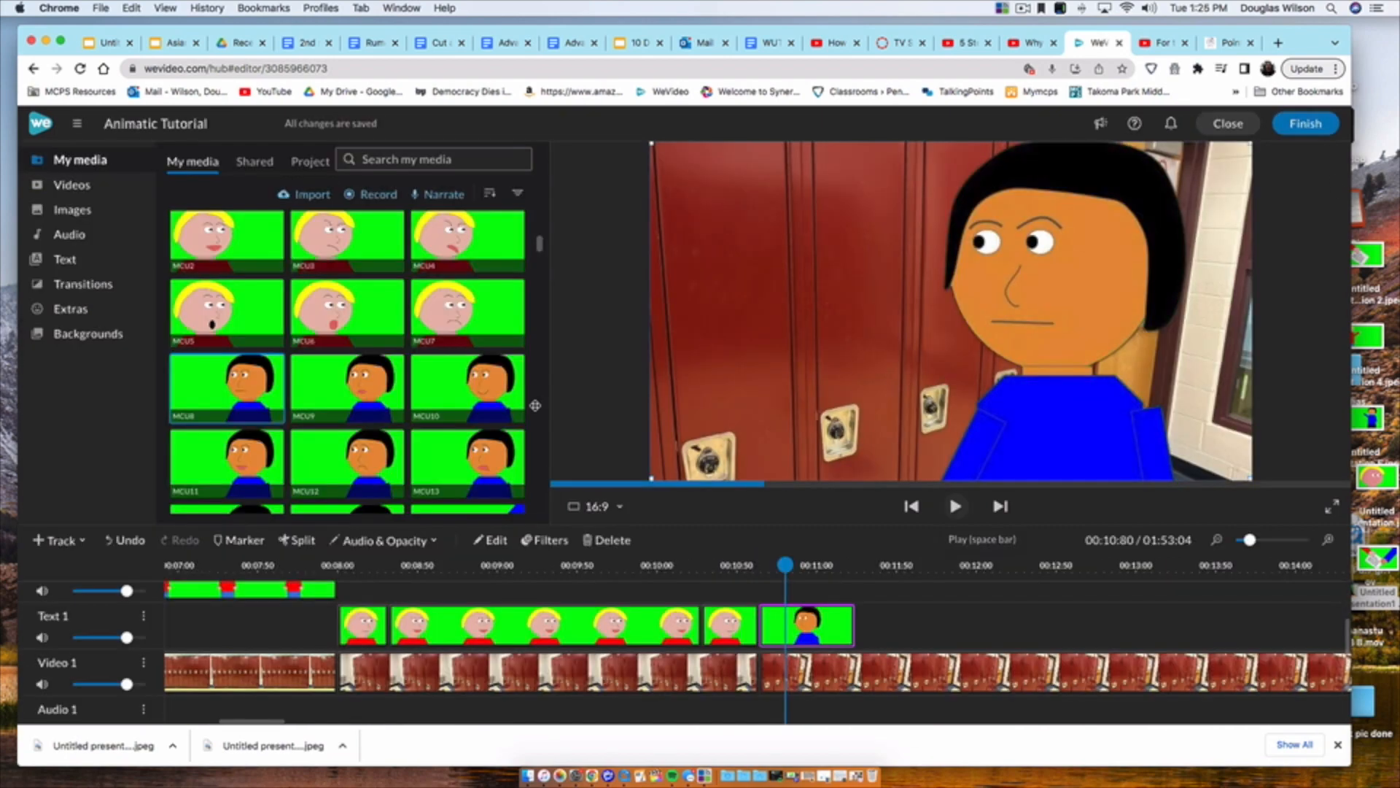
Step: Add the MCU9 image after MCU8 on the Text 1 track and key out its green background (#00ff01)
left_click(955, 506)
key("space")
left_click_drag(340, 396, 886, 620)
left_click(881, 624)
left_click(492, 540)
left_click(48, 344)
left_click(868, 339)
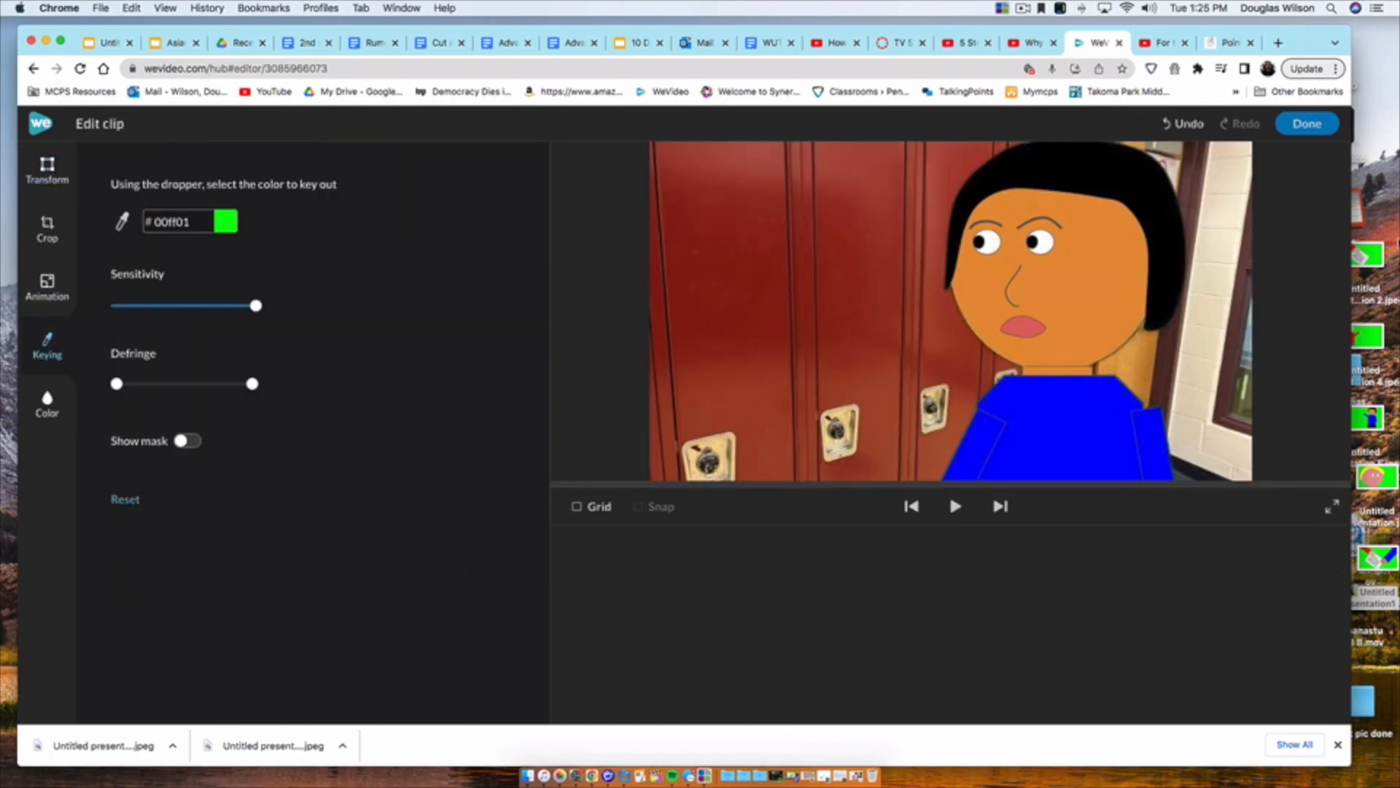
left_click(1306, 123)
Step: Play back the sequence, split the Text 1 clip at the spoken line and delete the unneeded piece
left_click(692, 566)
key("space")
key("space")
key("s")
Step: Play back the sequence, shorten a Text 1 character clip and paste a copy of an existing pose clip
key("space")
key("space")
left_click(750, 566)
left_click(721, 627)
key("Delete")
Step: Adjust the lockers photo on Video 1 and move the Text 1 character clip to close the gaps between clips
scroll(758, 628, "right", 6)
scroll(758, 628, "up", 1)
left_click_drag(920, 697, 492, 697)
left_click_drag(753, 689, 719, 689)
scroll(775, 688, "down", 2)
scroll(730, 642, "up", 1)
left_click_drag(696, 641, 406, 637)
left_click(175, 566)
key("space")
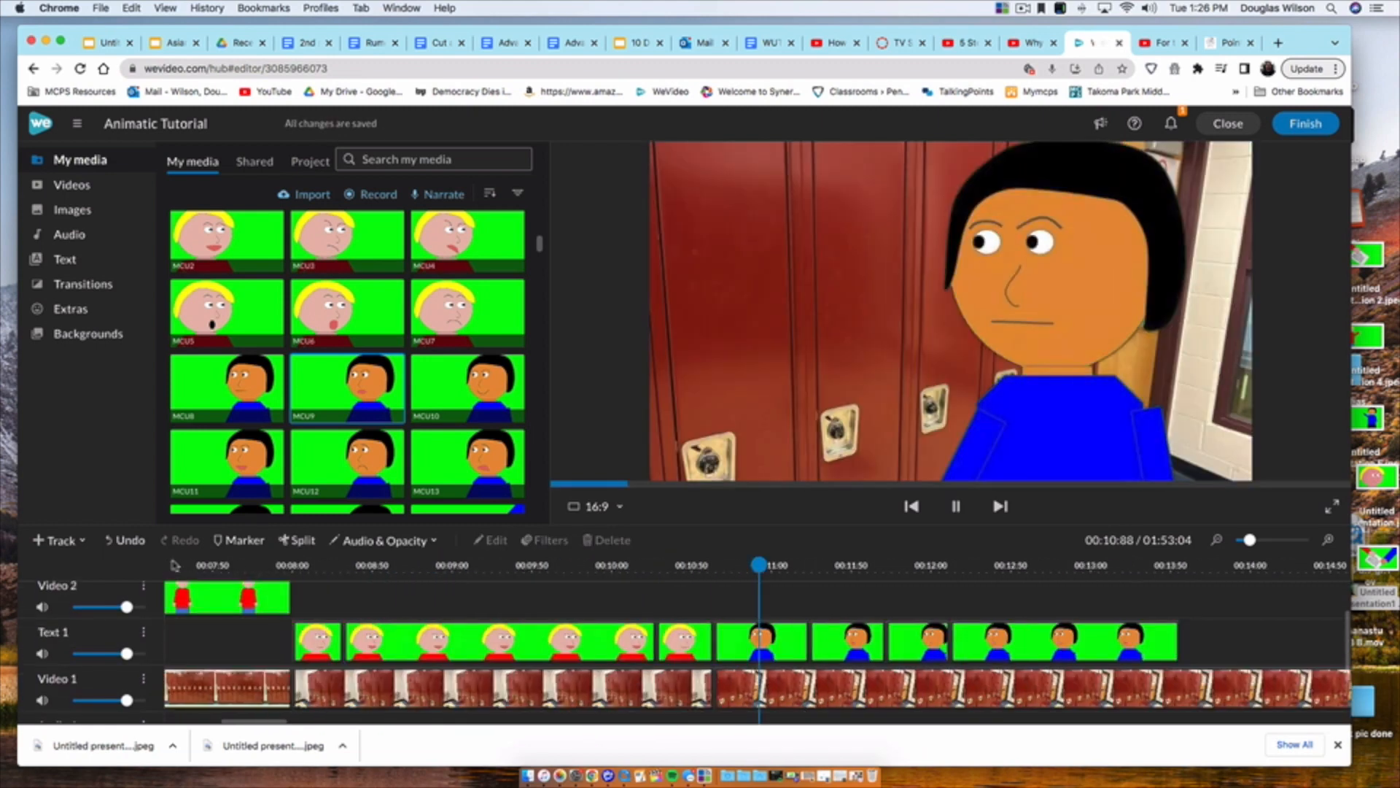
key("space")
left_click_drag(850, 642, 778, 642)
left_click(425, 641)
key("super+c")
key("super+v")
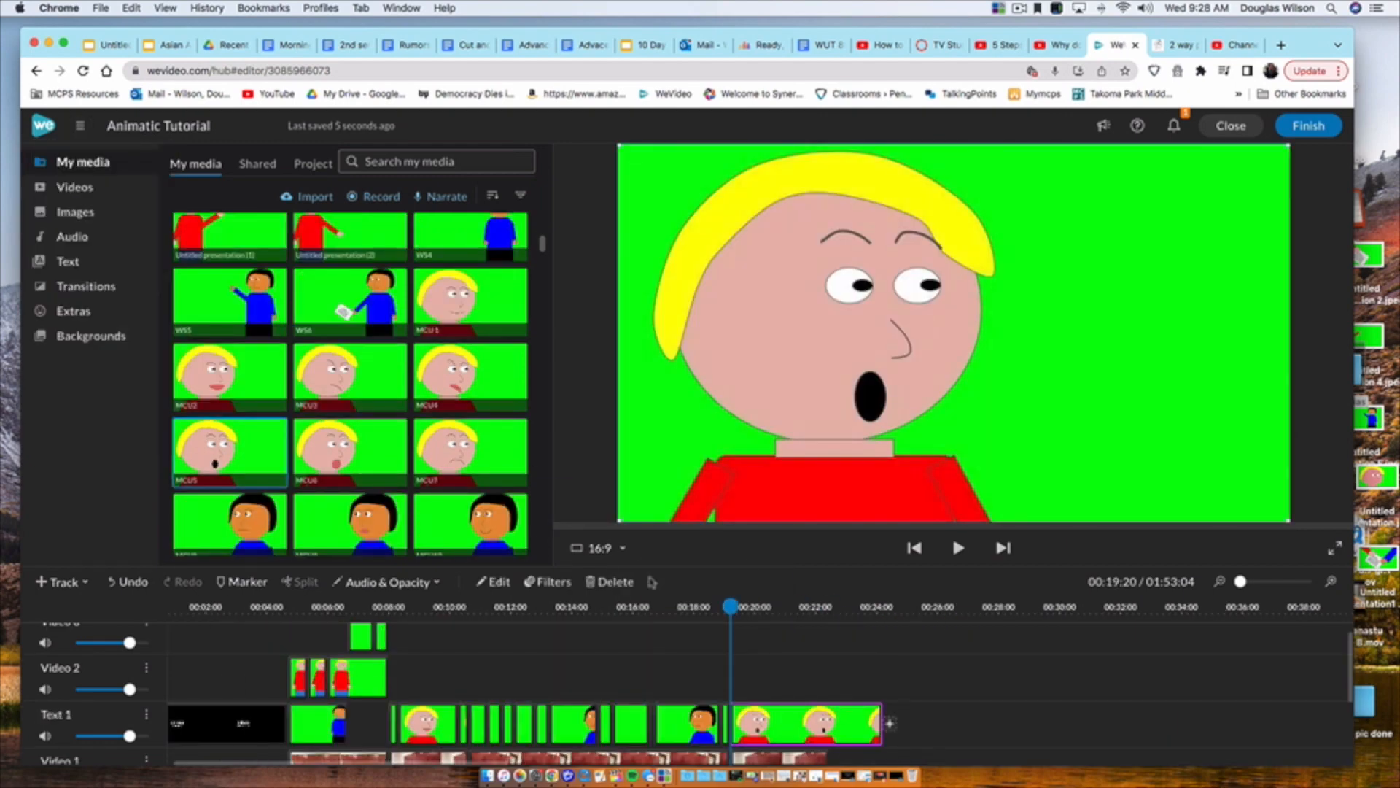
Step: Key out the green background of the blond character's open-mouthed MCU5 clip
left_click(499, 582)
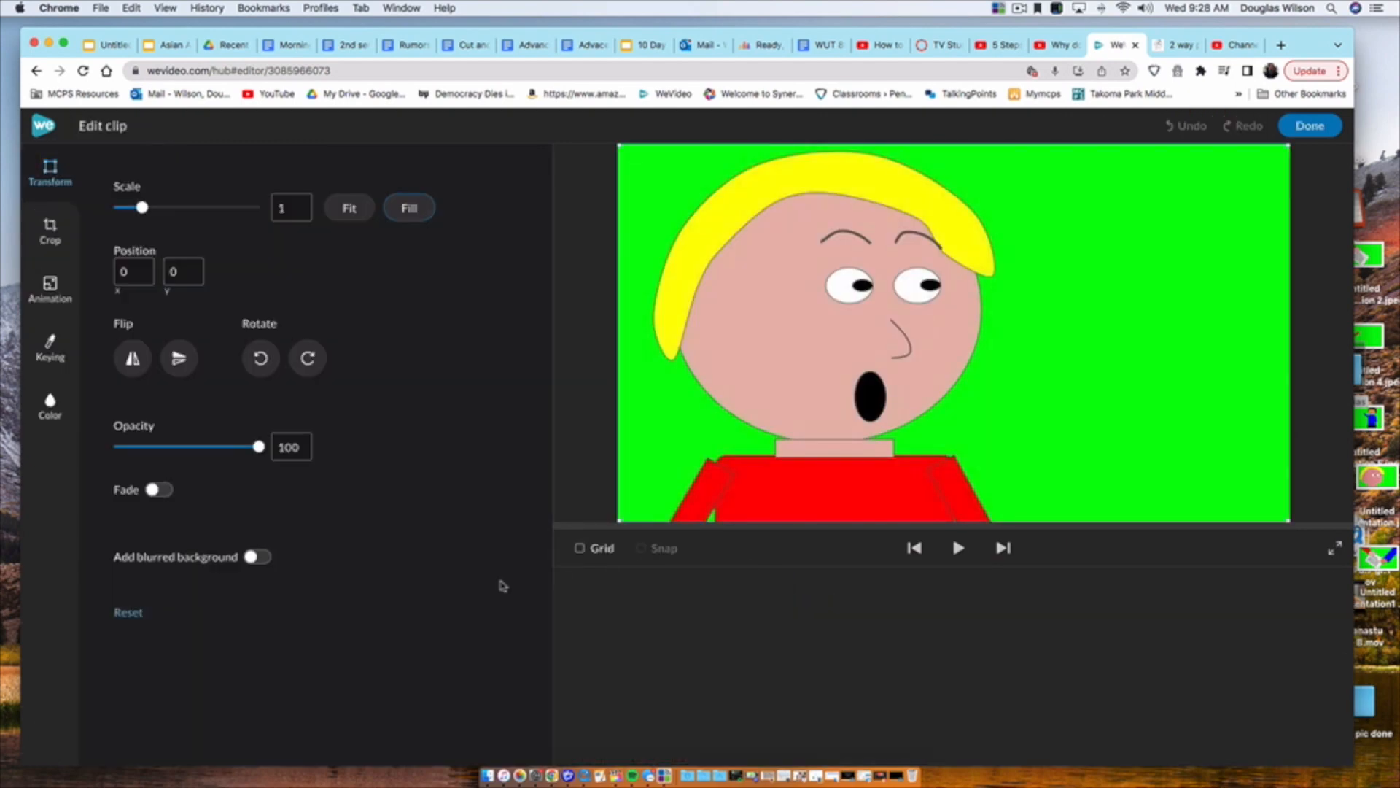
left_click(50, 346)
left_click(657, 405)
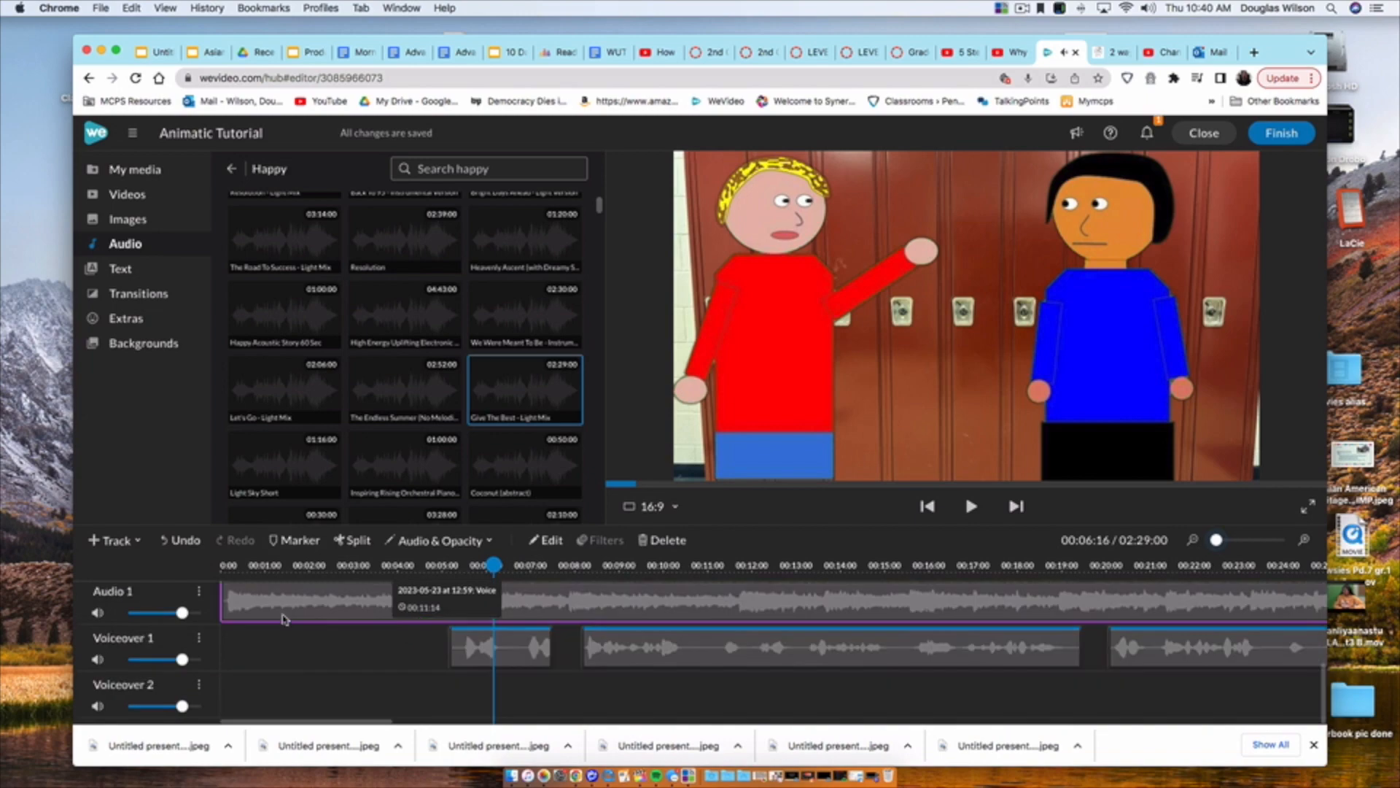
scroll(1044, 643, "up", 2)
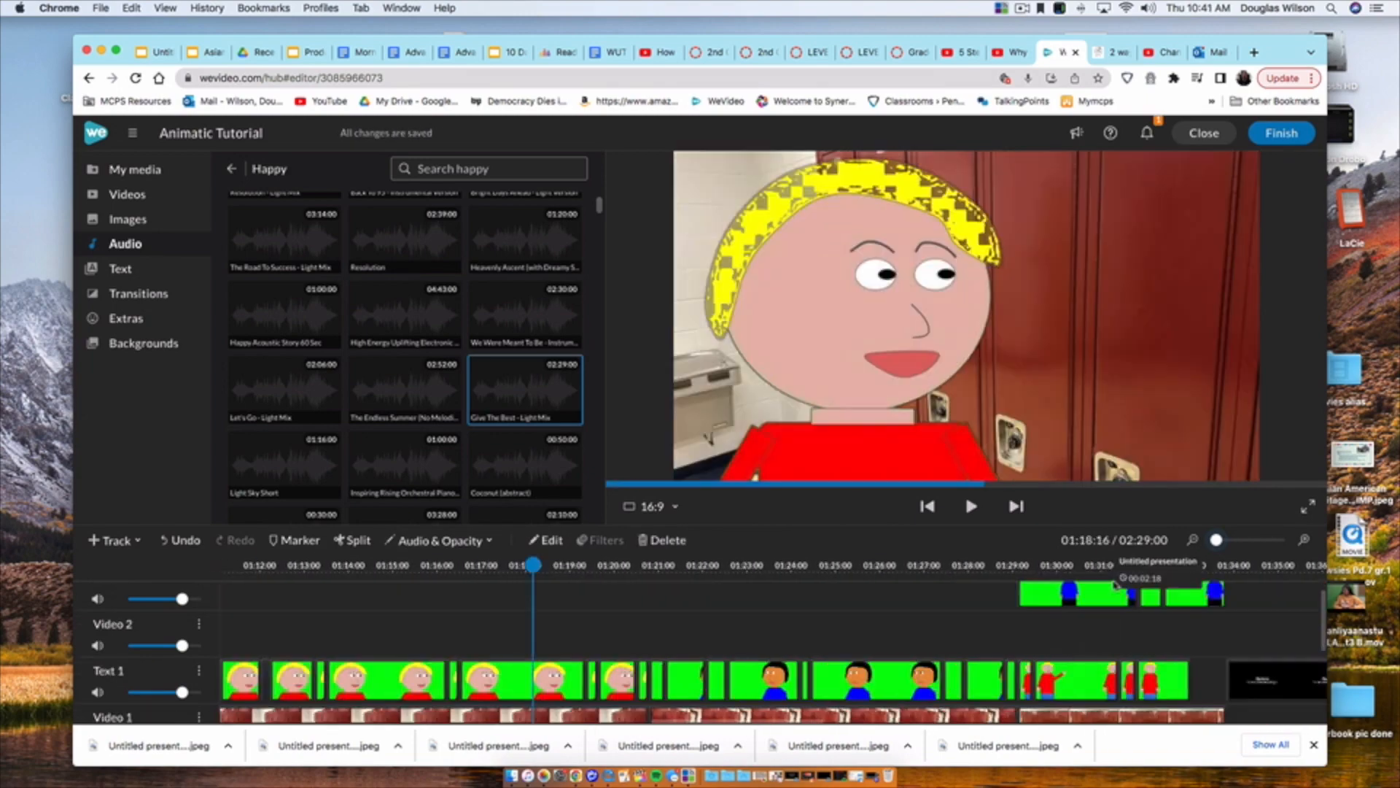